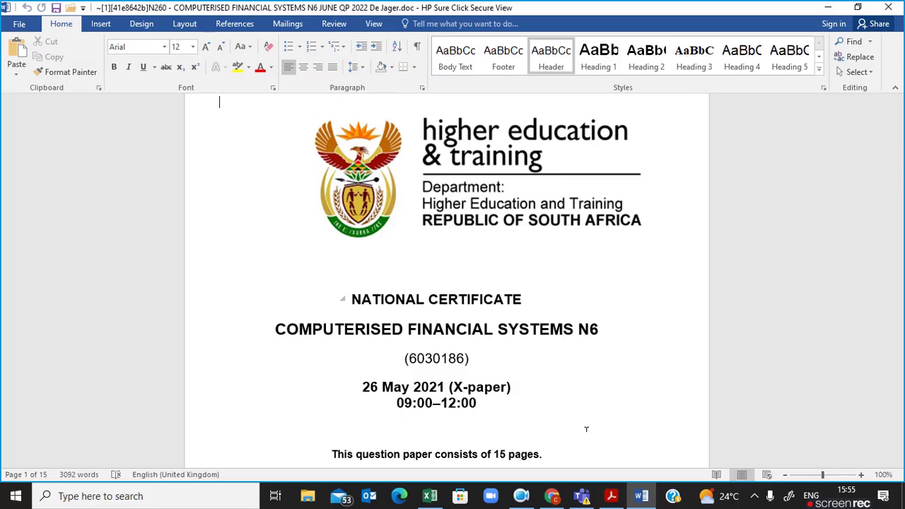
Switch from the Word exam paper to the blank Excel workbook Book1
click(430, 495)
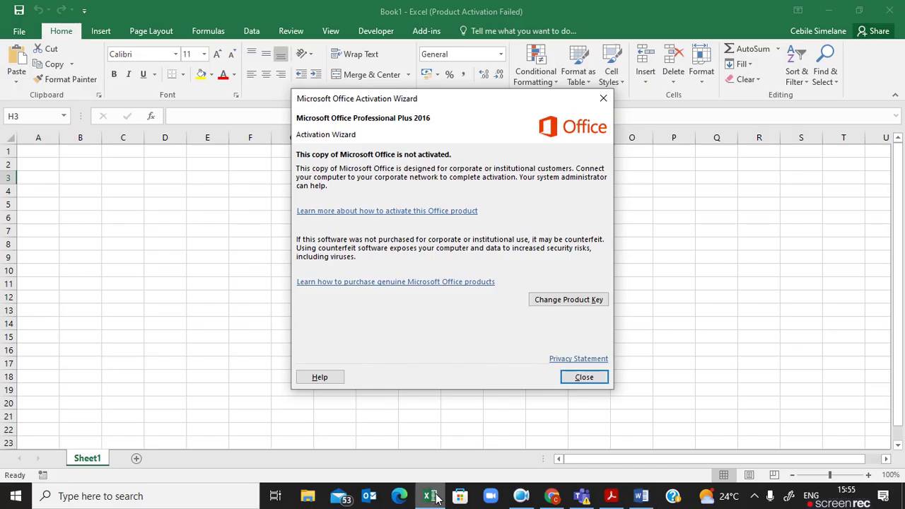
Close the Office Activation Wizard and select cell A1 on the empty sheet
click(582, 377)
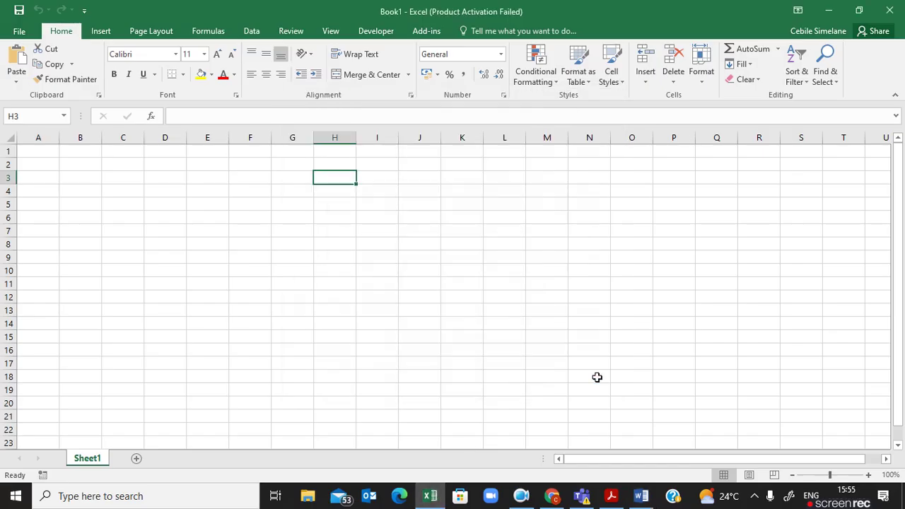
click(46, 156)
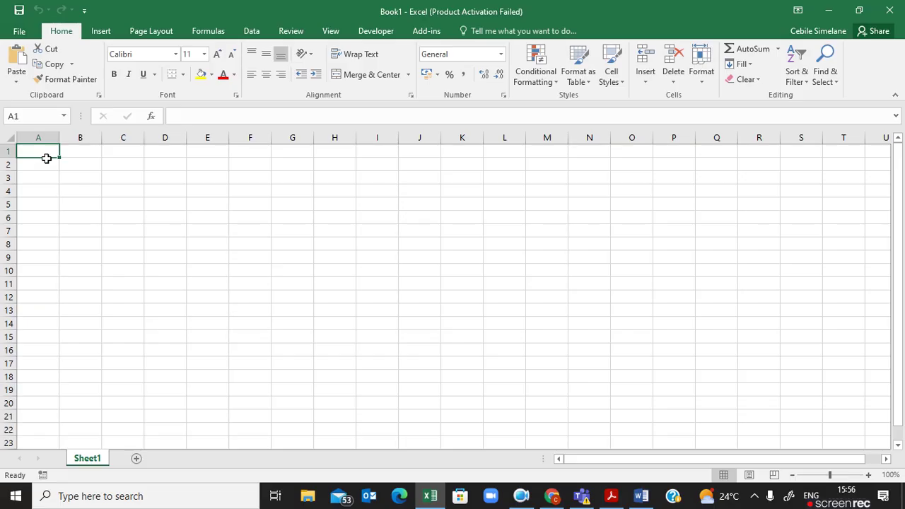
Enter 3.1.1, (a) and Variable cost per unit in cells A1, B1 and C1
text(3.1.1)
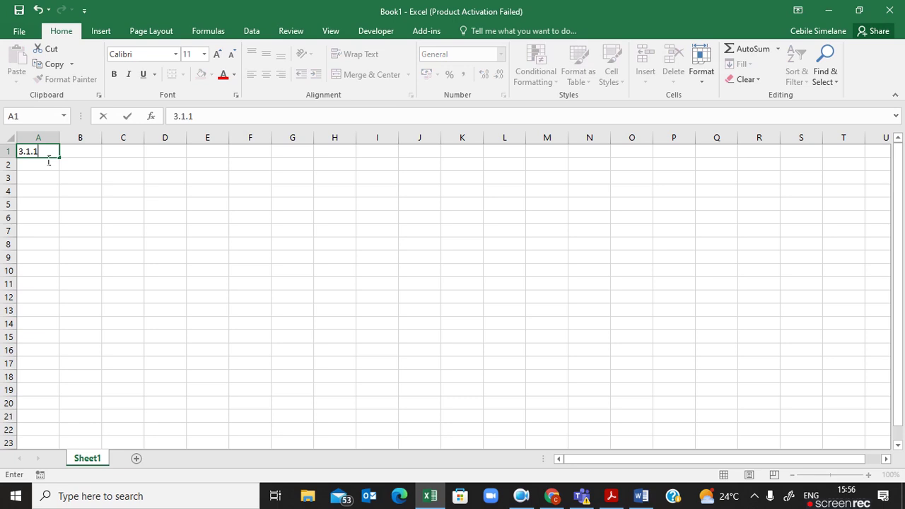
key(Tab)
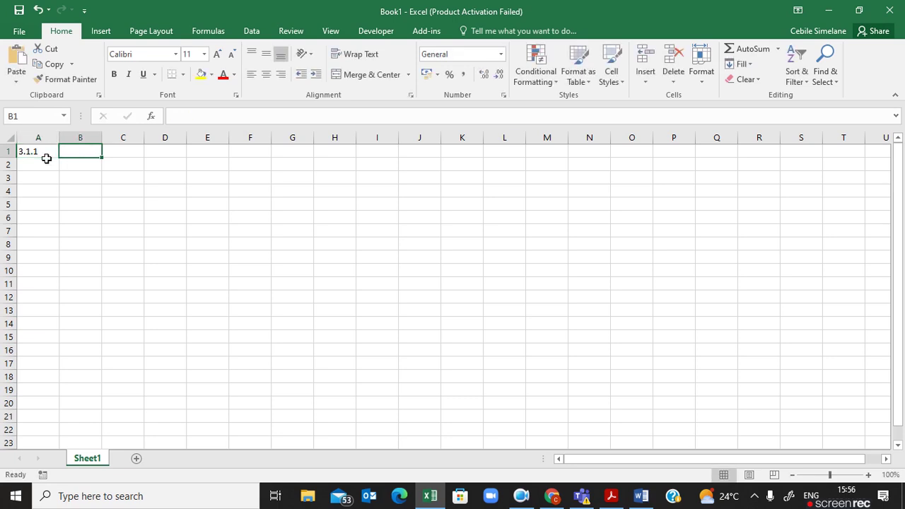
text(()
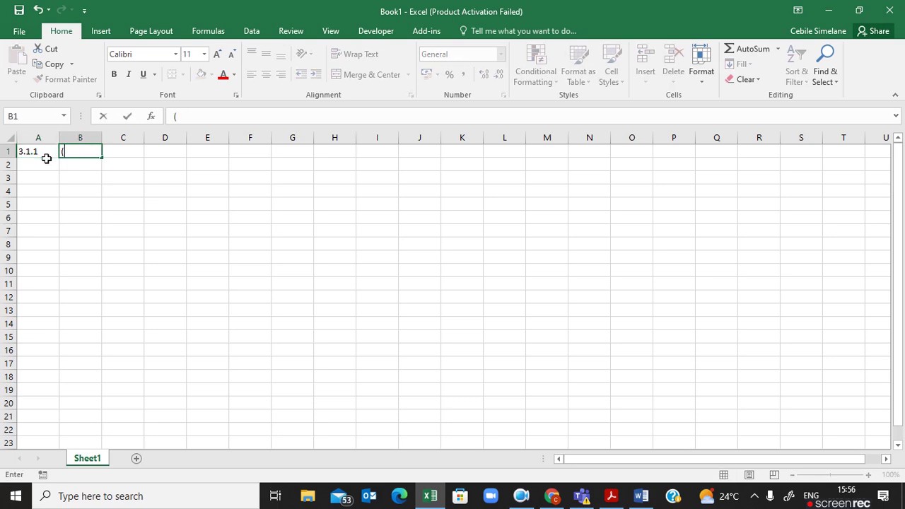
text(b)
key(BackSpace)
text(a))
key(Tab)
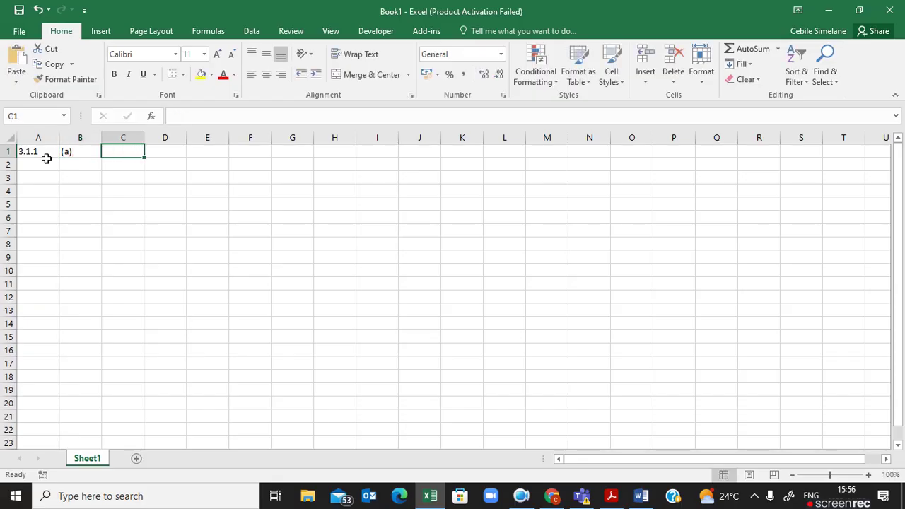
text(Var)
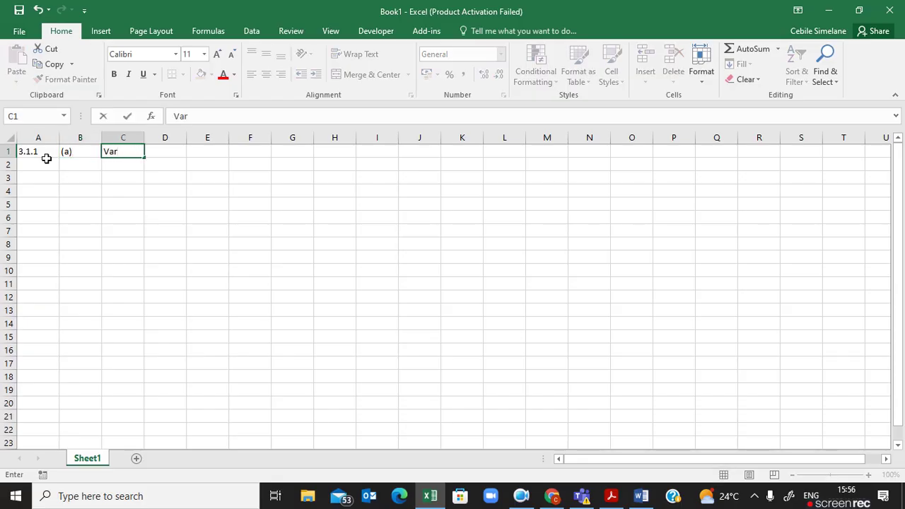
text(iable cost )
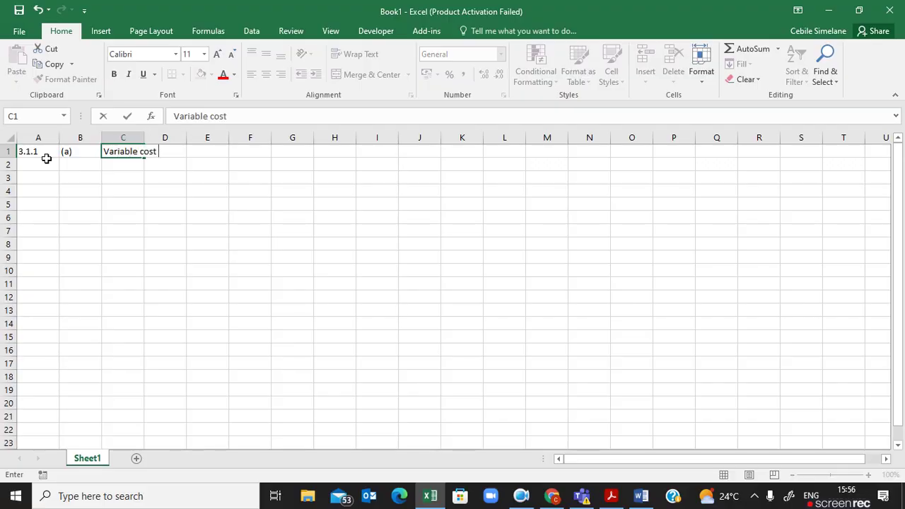
text(per unit)
click(125, 177)
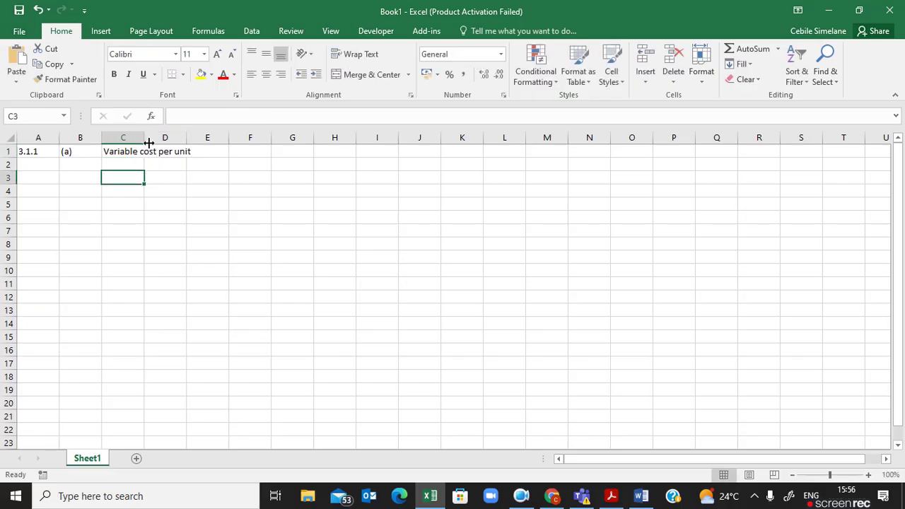
Widen column C to fit the heading, put = in D1, and narrow column D
drag(145, 138, 232, 148)
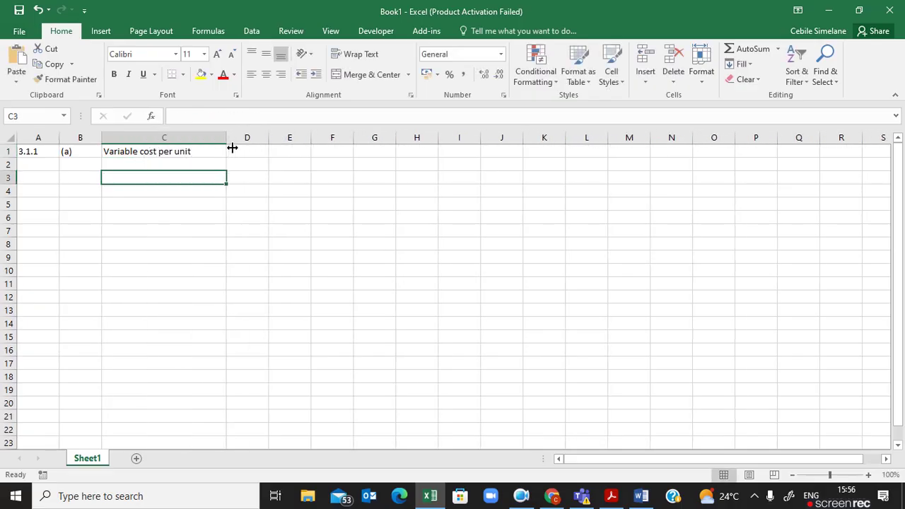
click(174, 164)
click(175, 154)
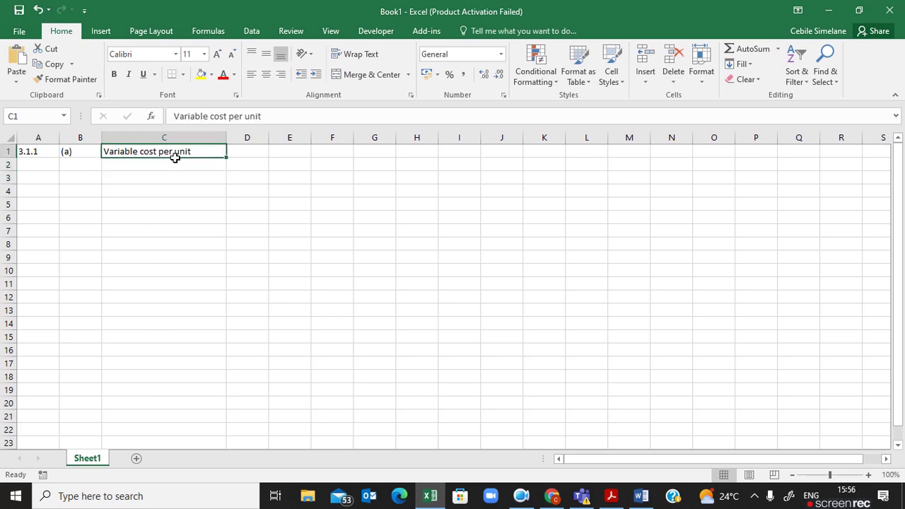
click(256, 157)
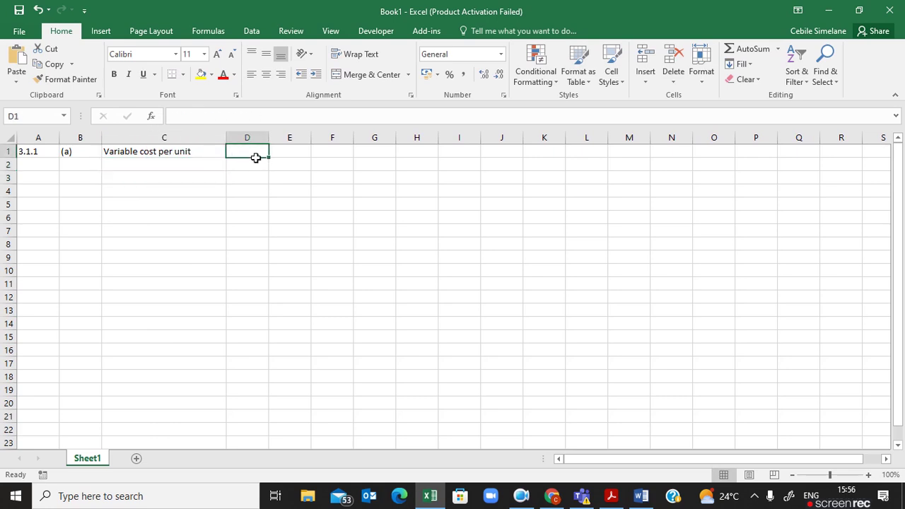
text(=)
key(Tab)
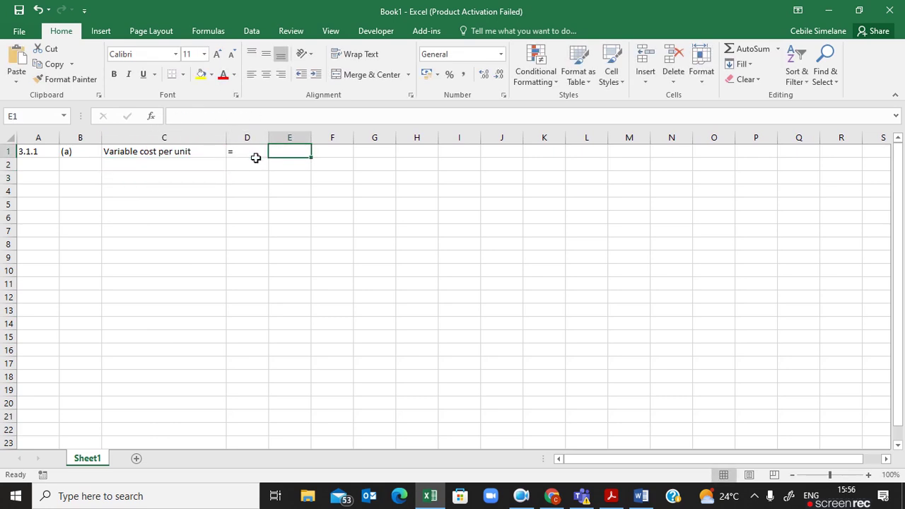
drag(274, 140, 242, 139)
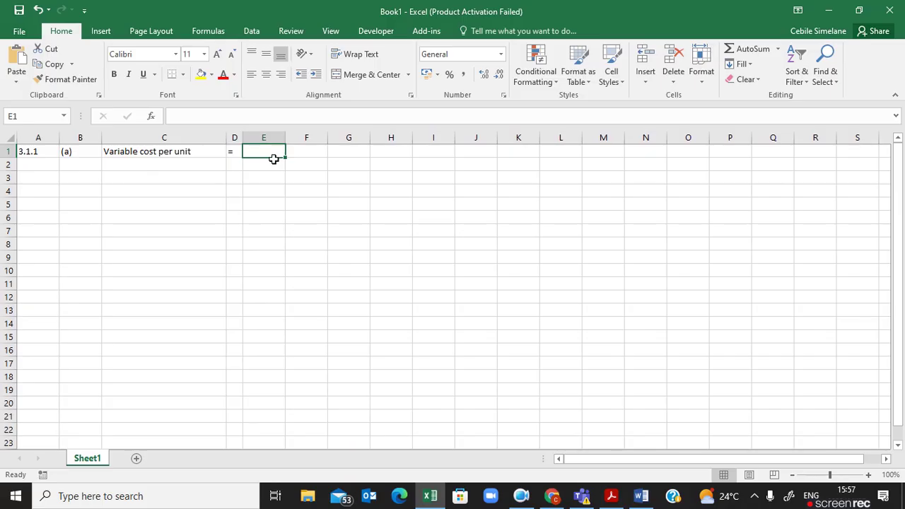
Enter Total variable cost in E1 over Number of units in E2, underlining E1
text(To)
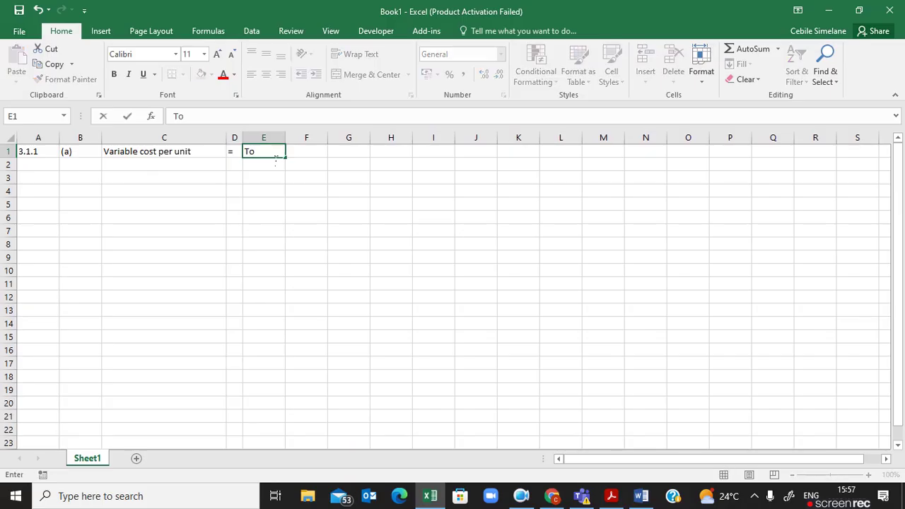
text(tal variable cost)
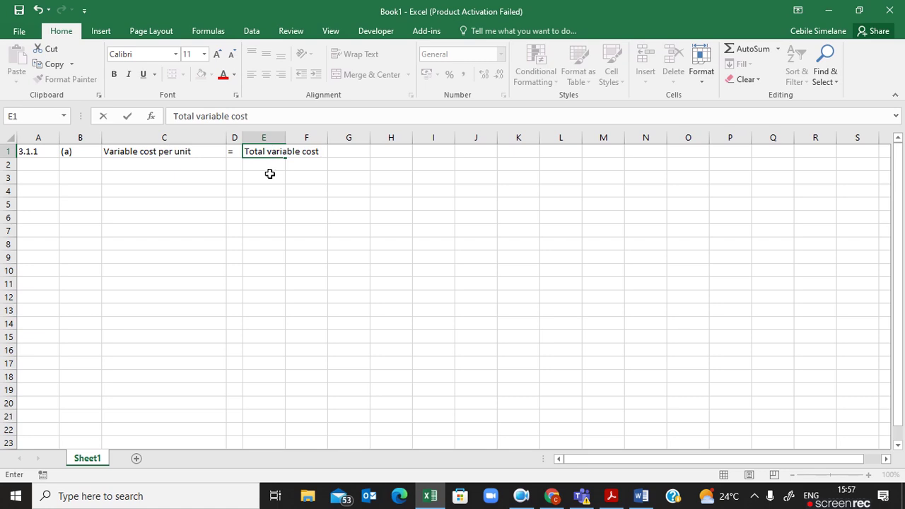
key(Return)
text(Number )
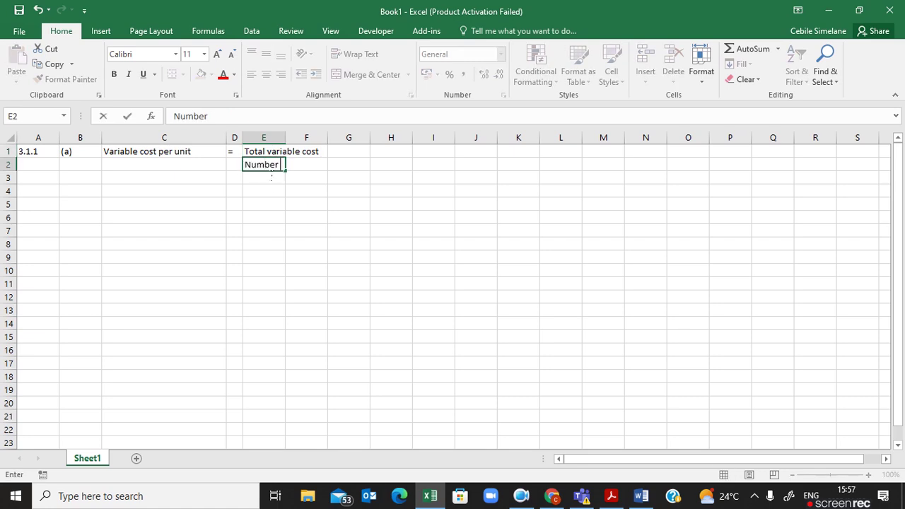
text(of units)
click(267, 179)
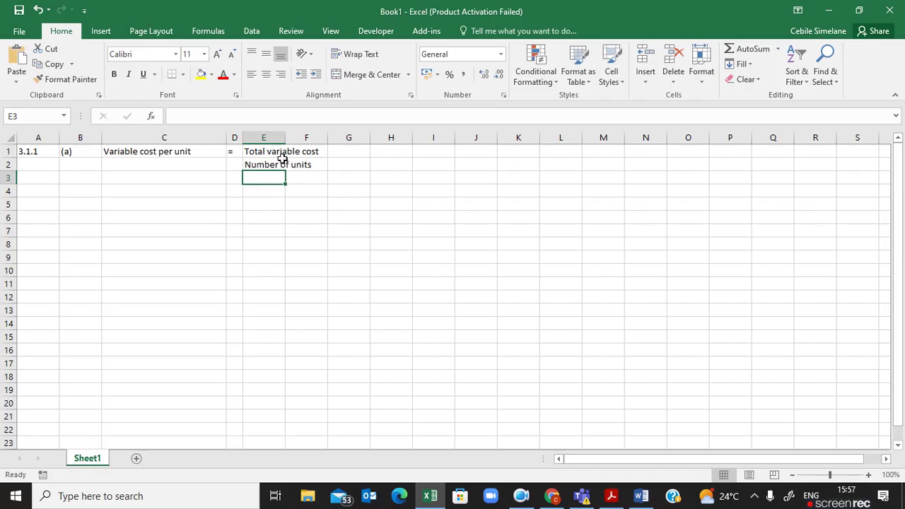
click(254, 155)
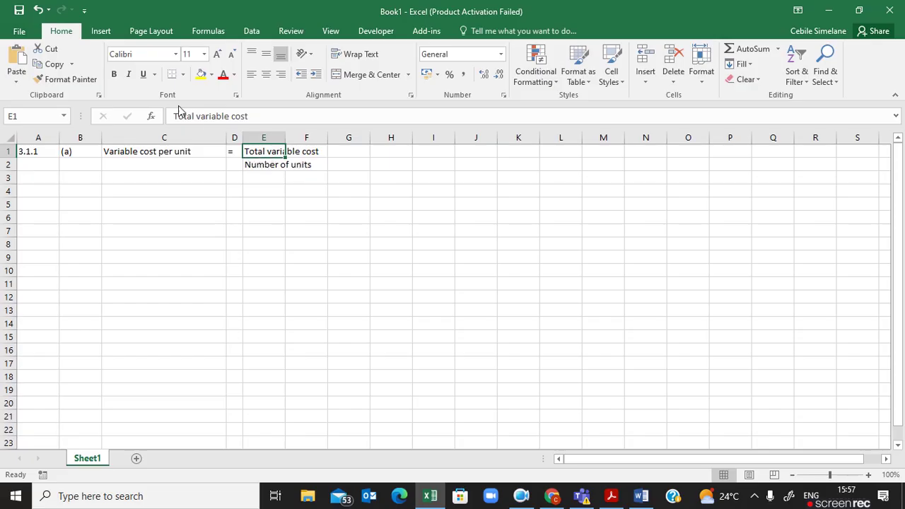
click(144, 80)
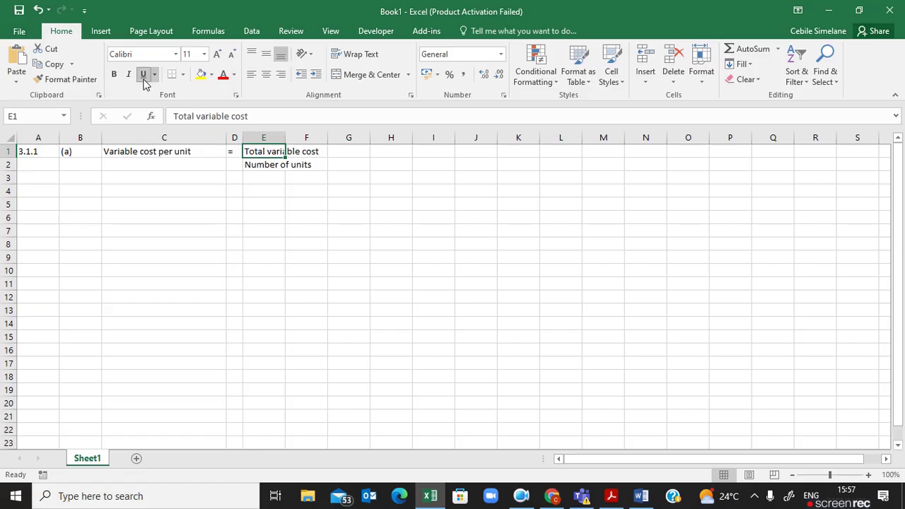
click(290, 224)
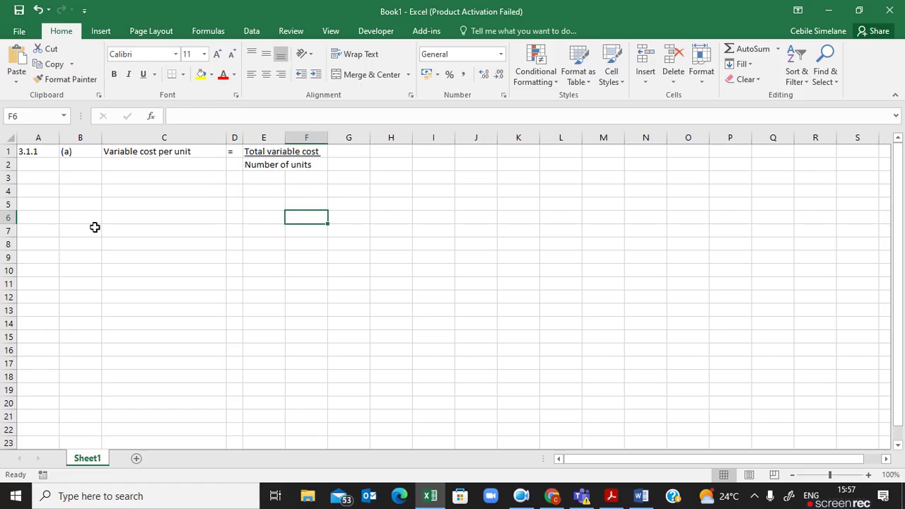
click(88, 264)
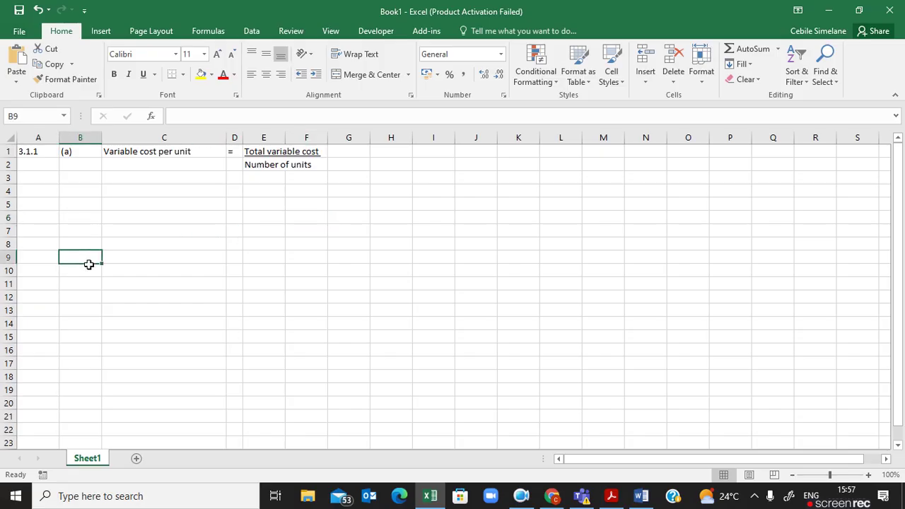
Enter OR in cell B9 to mark the alternative method
text(or)
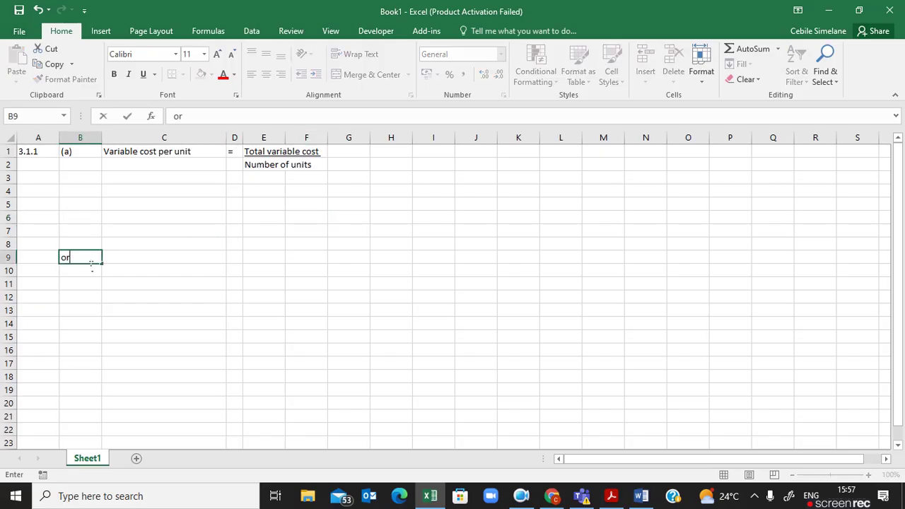
key(BackSpace)
key(BackSpace)
text(OR)
click(86, 273)
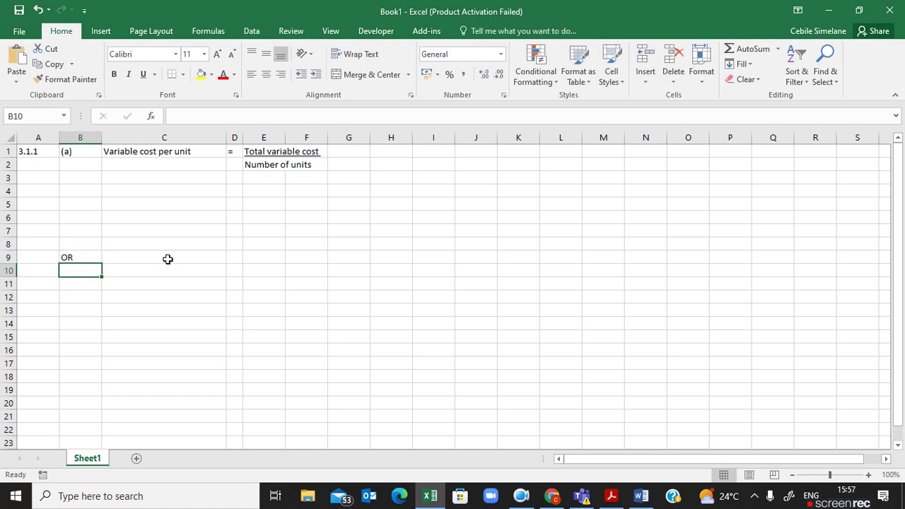
Fill row 10 with (a) Variable cost per unit = Total variable cost / Number of units
text(()
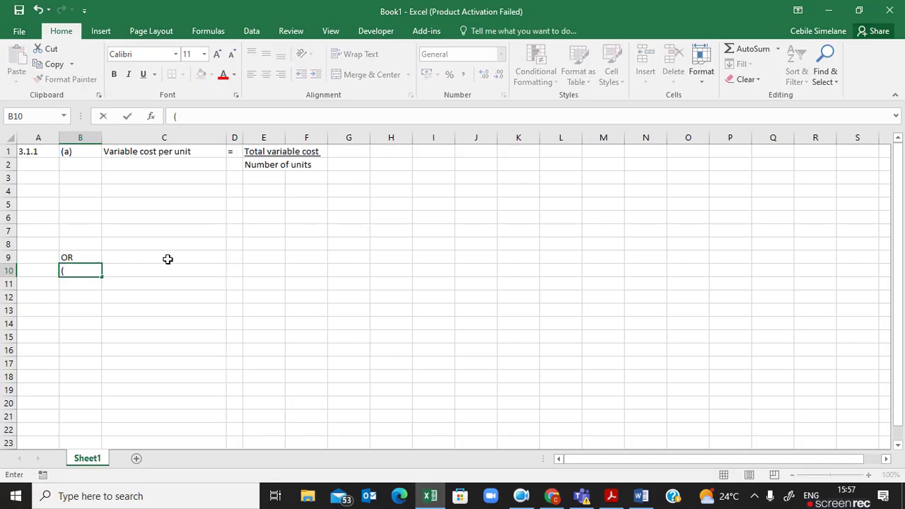
text(a))
key(Tab)
text(Var)
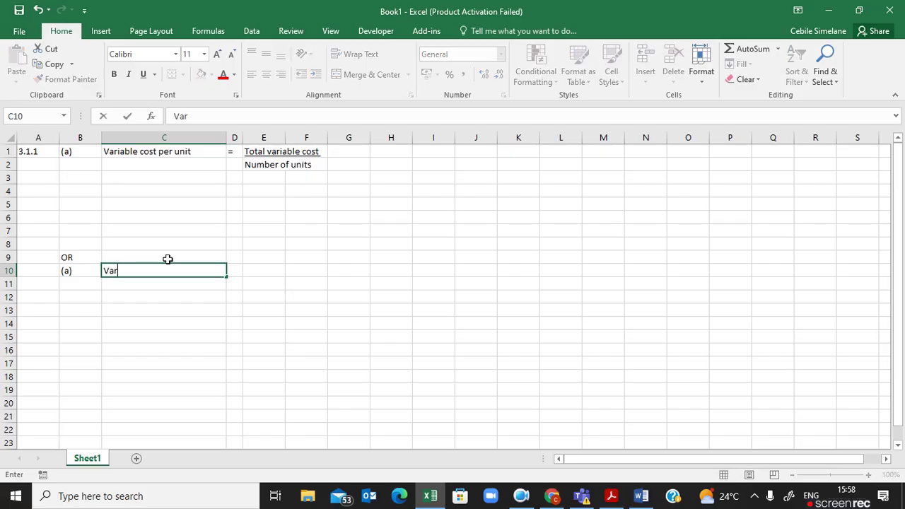
text(iable cost pe)
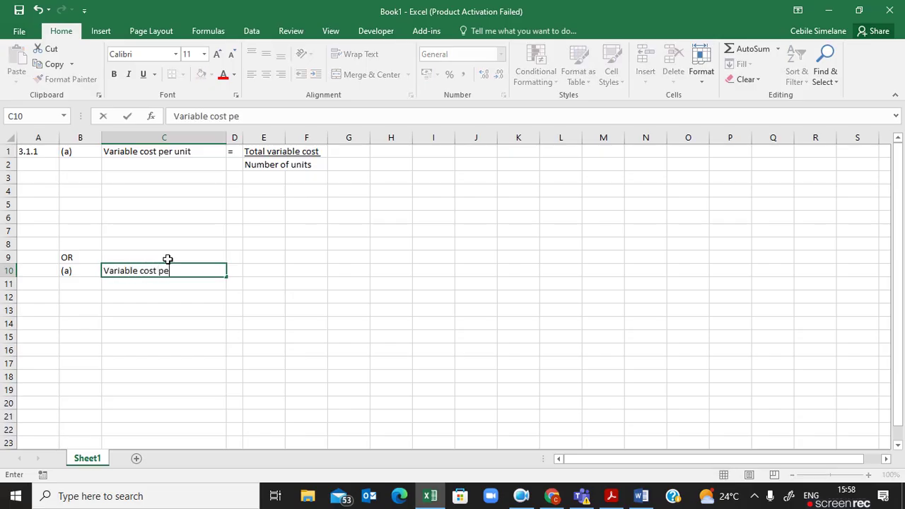
text(r unit)
key(Tab)
text(=)
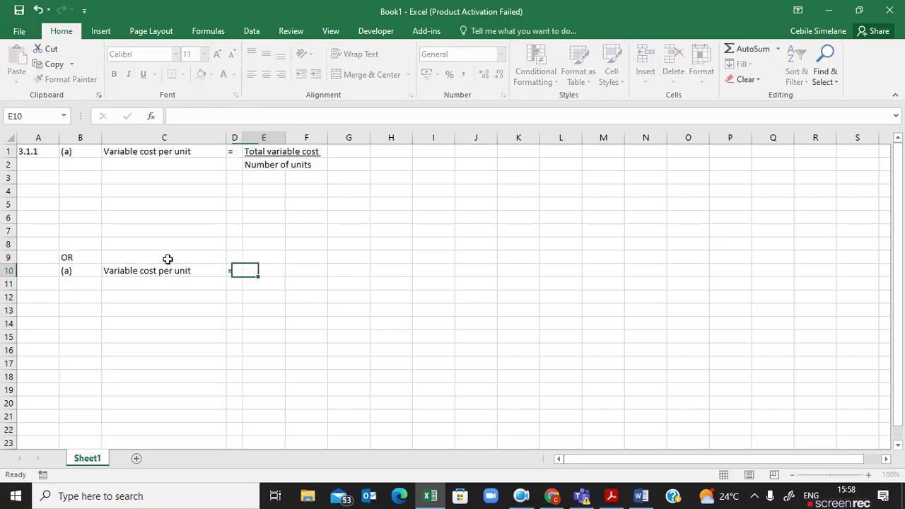
key(Tab)
text(Tota)
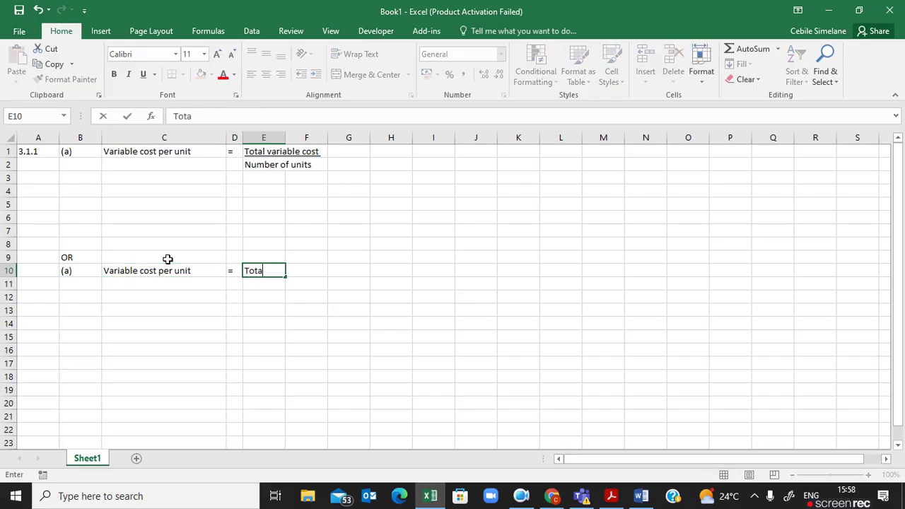
text(l variable cost)
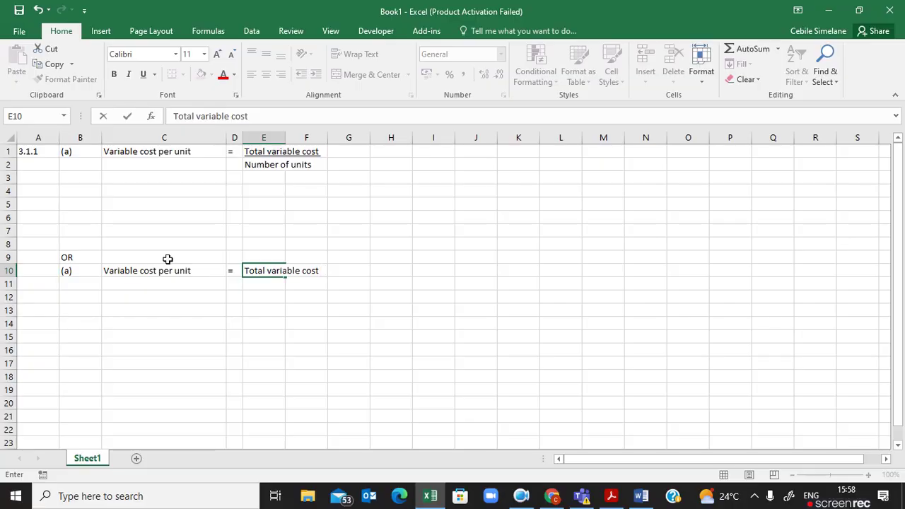
text( / Number of units)
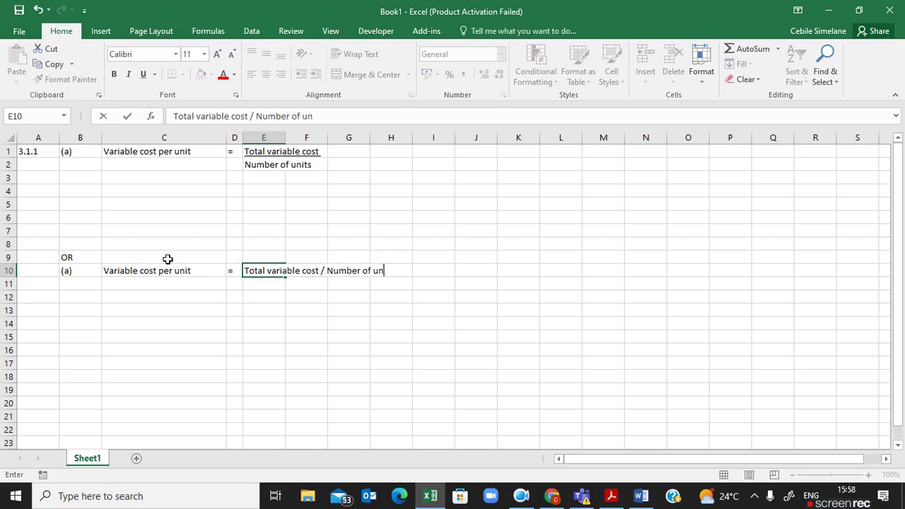
click(273, 349)
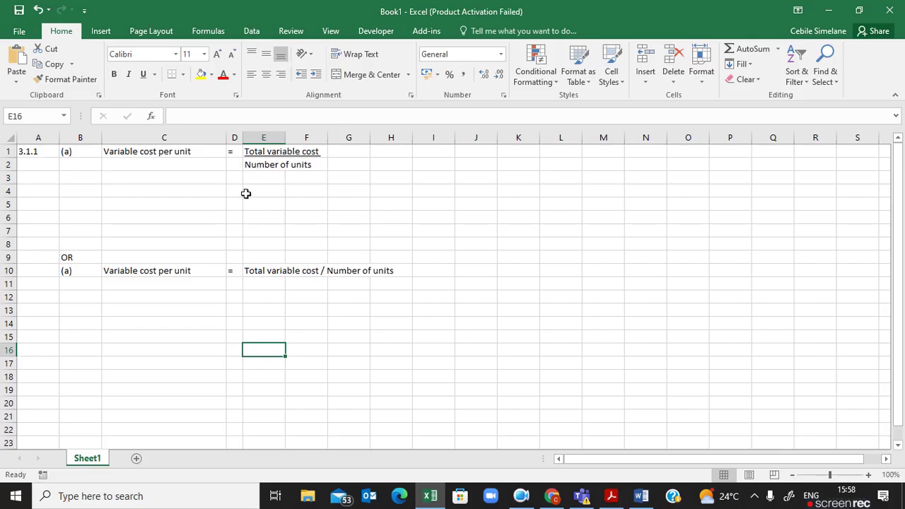
Enter = in D4, 11700 in E4 and 600 in E5
click(241, 193)
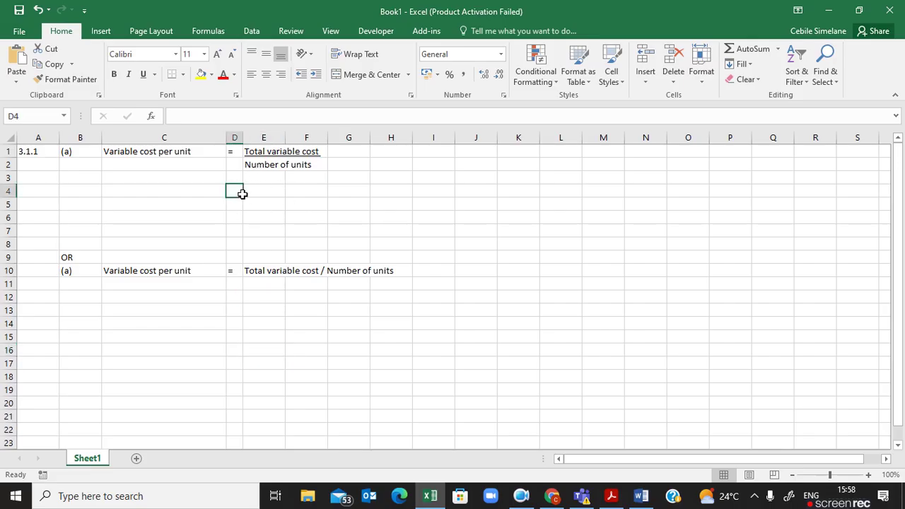
text('=)
key(Tab)
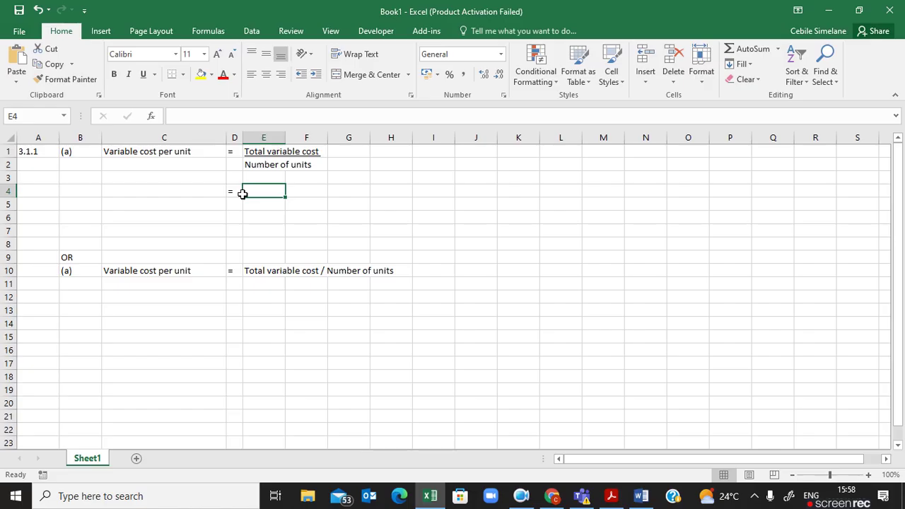
text(11700)
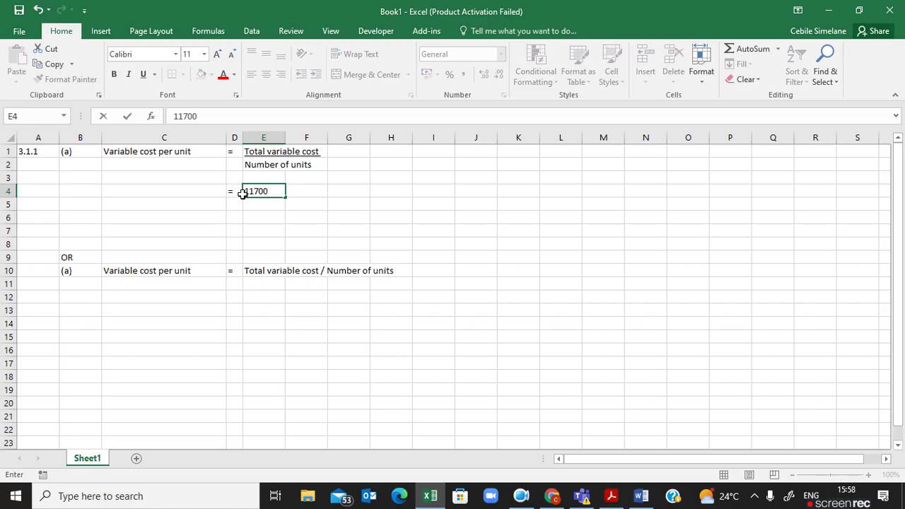
key(Return)
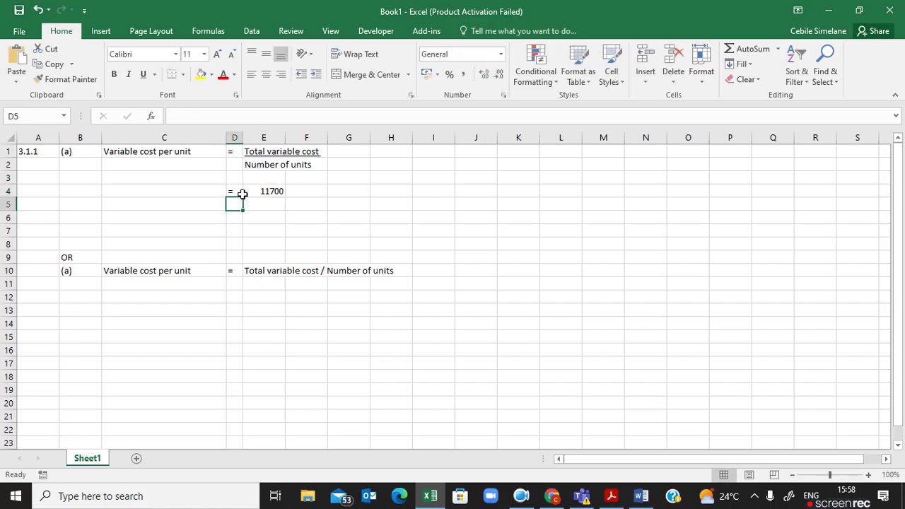
key(Tab)
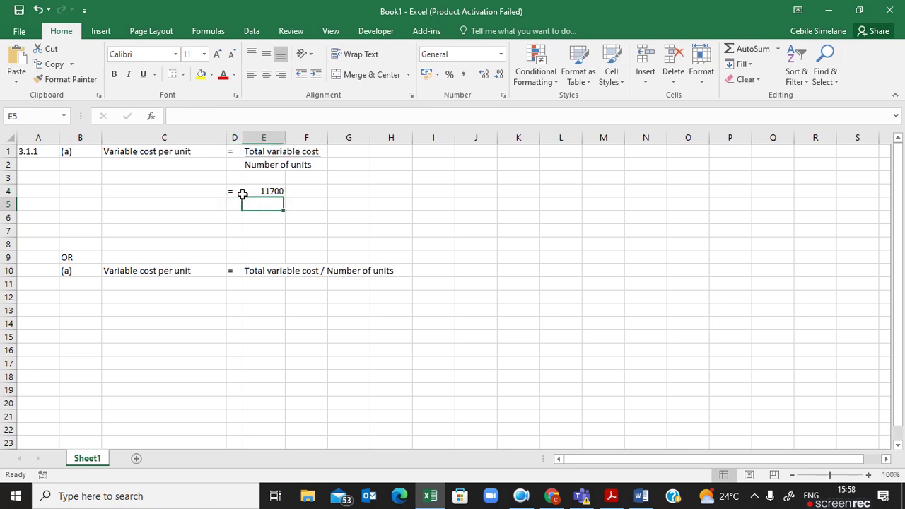
text(600)
key(Tab)
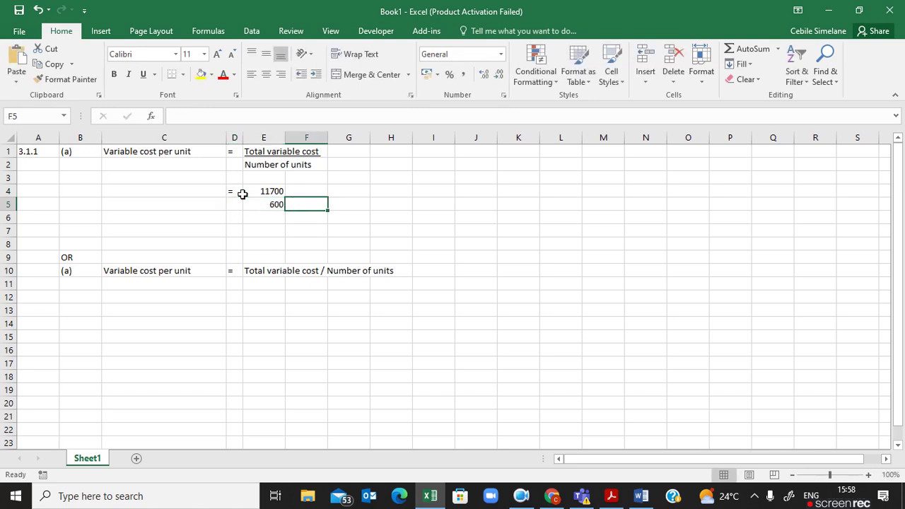
click(268, 193)
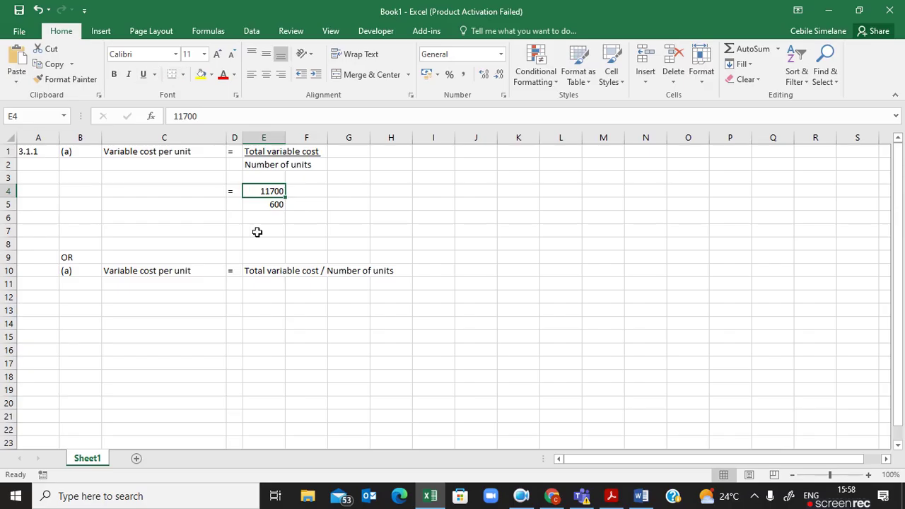
Underline 11700 in E4, then put = in D7 and =E4/E5 in E7, giving 19.5
click(144, 75)
click(276, 234)
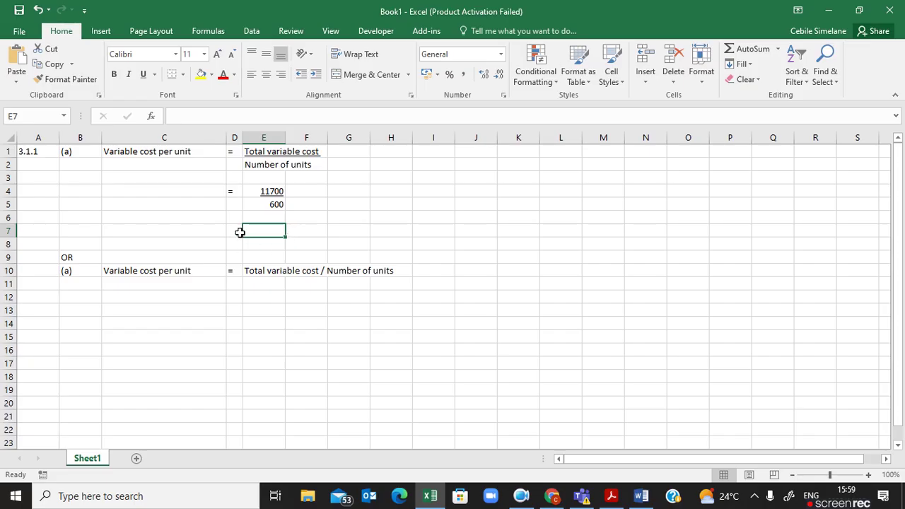
click(240, 233)
text(=)
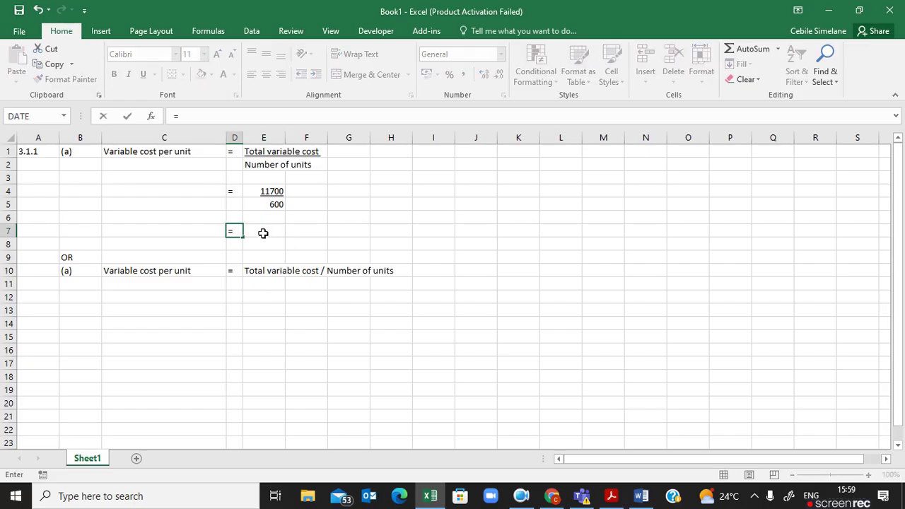
click(276, 234)
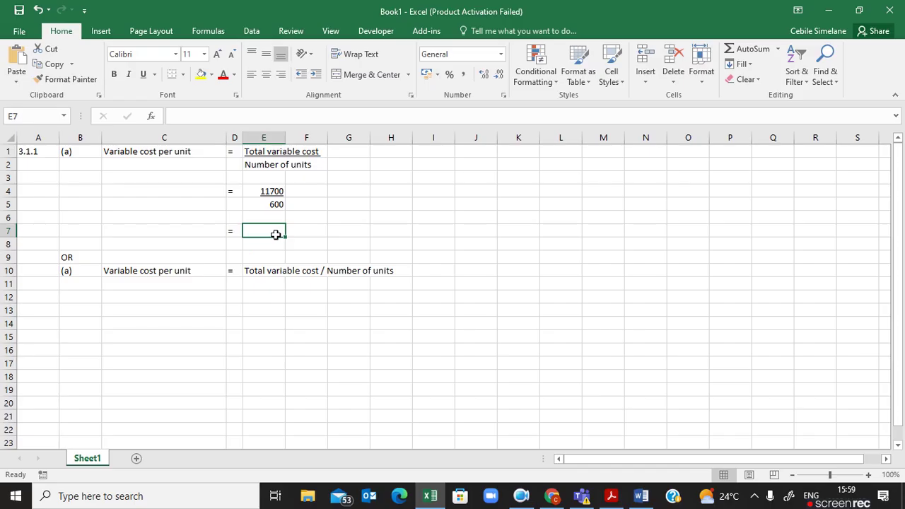
text(=)
click(274, 196)
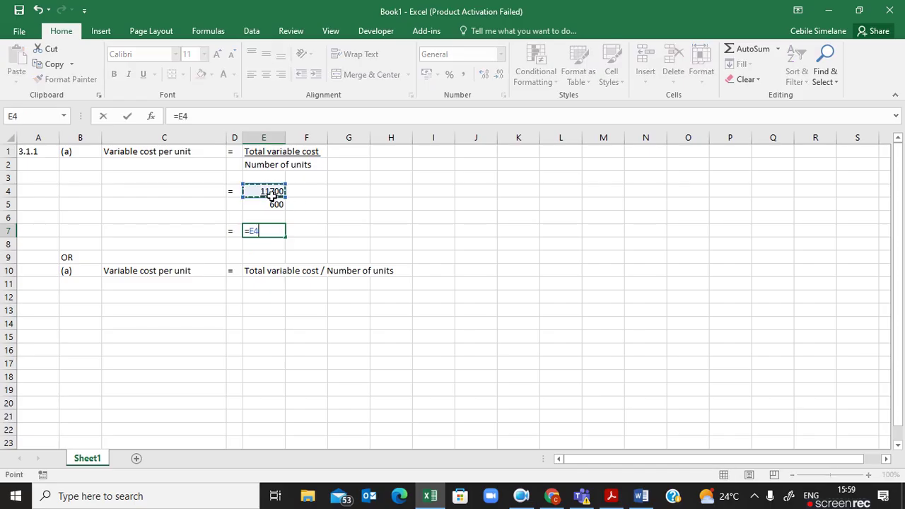
text(/)
click(274, 205)
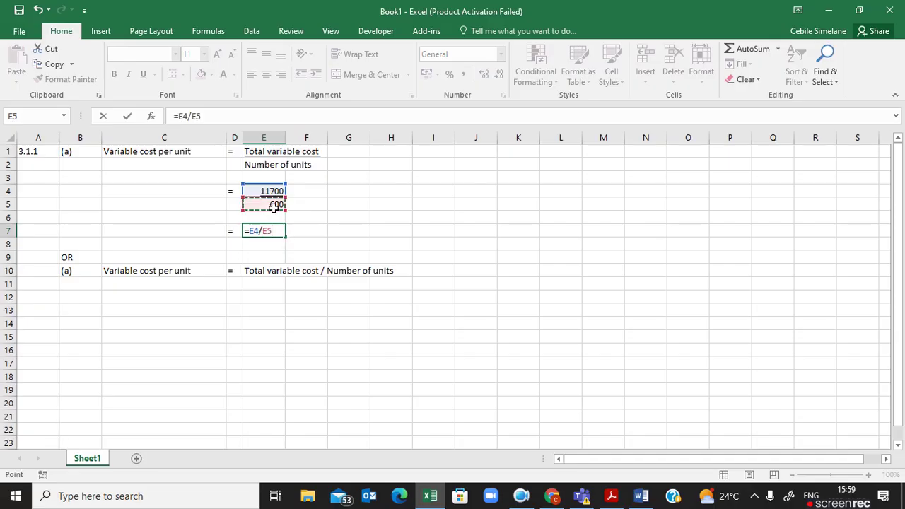
key(Return)
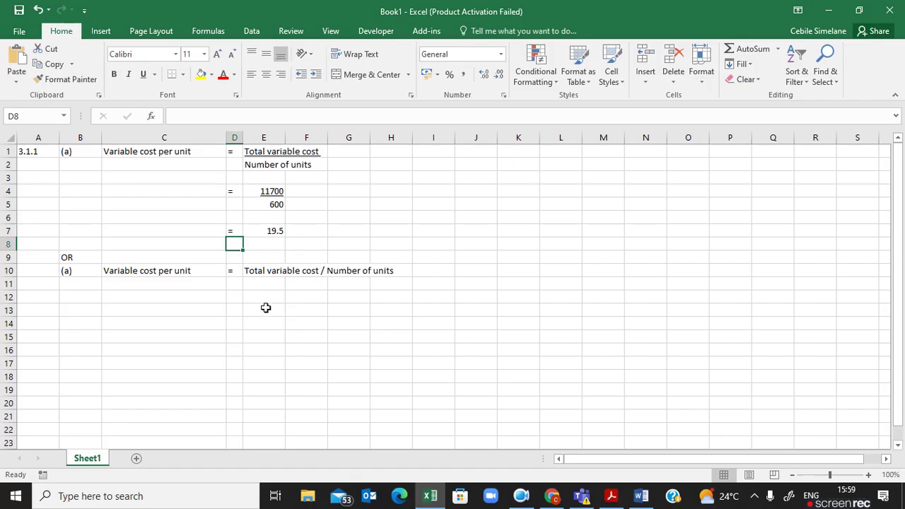
Enter = in D11 and R11700/600 in E11
click(237, 287)
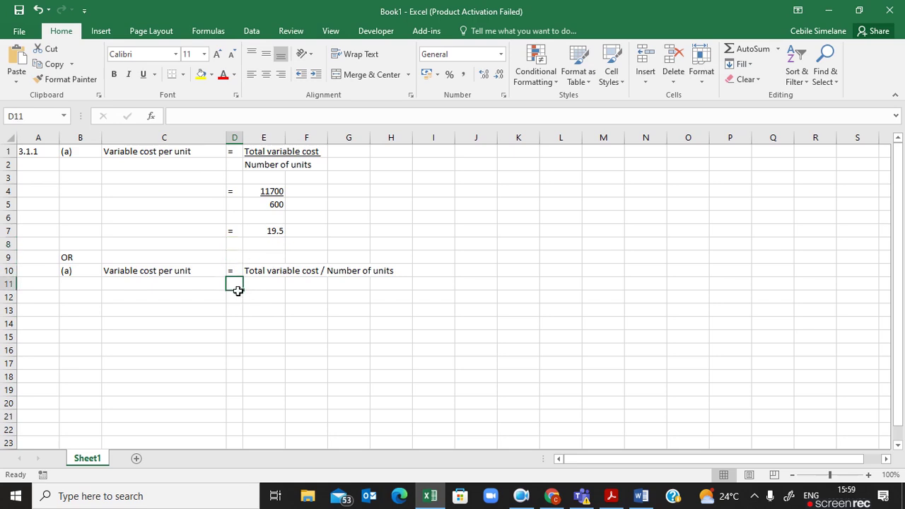
text(=)
key(Tab)
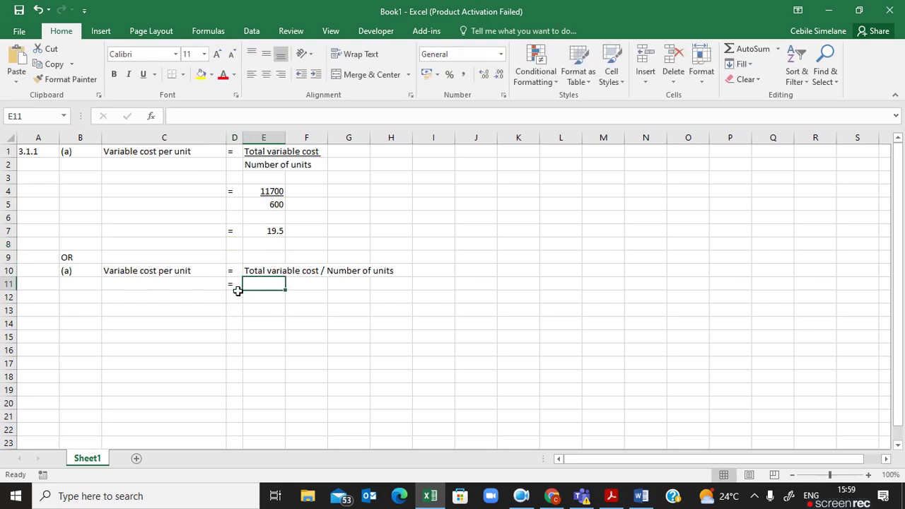
text(11700)
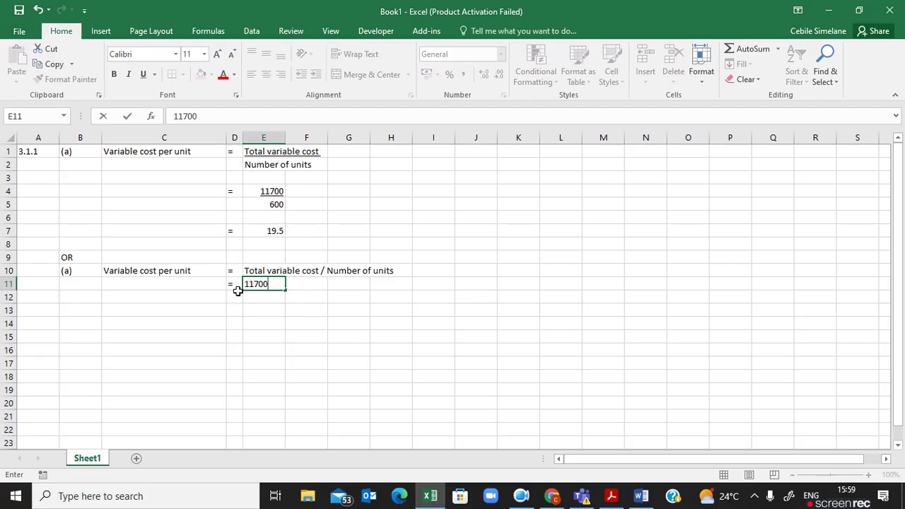
key(BackSpace)
key(BackSpace)
key(BackSpace)
key(BackSpace)
key(BackSpace)
text(R11700/600)
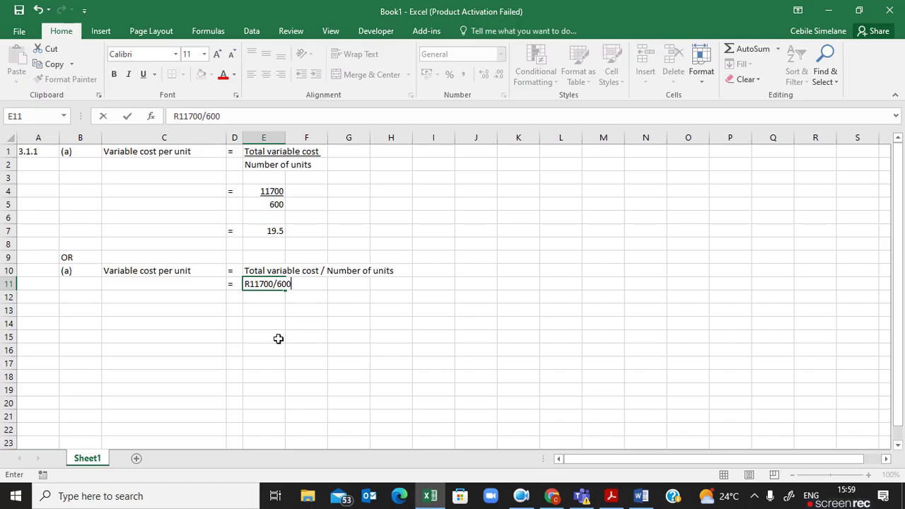
click(277, 338)
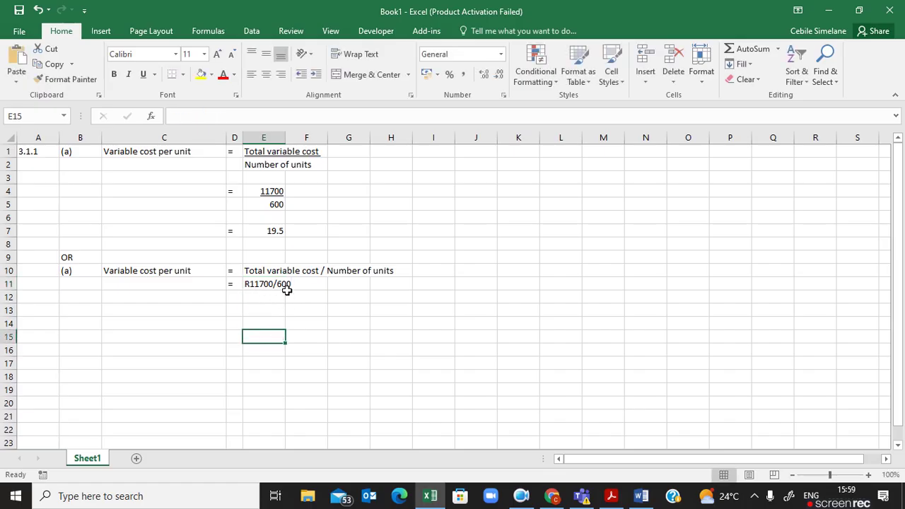
Enter = in D12 and the formula =11700/600 in E12, showing 19.5
click(240, 302)
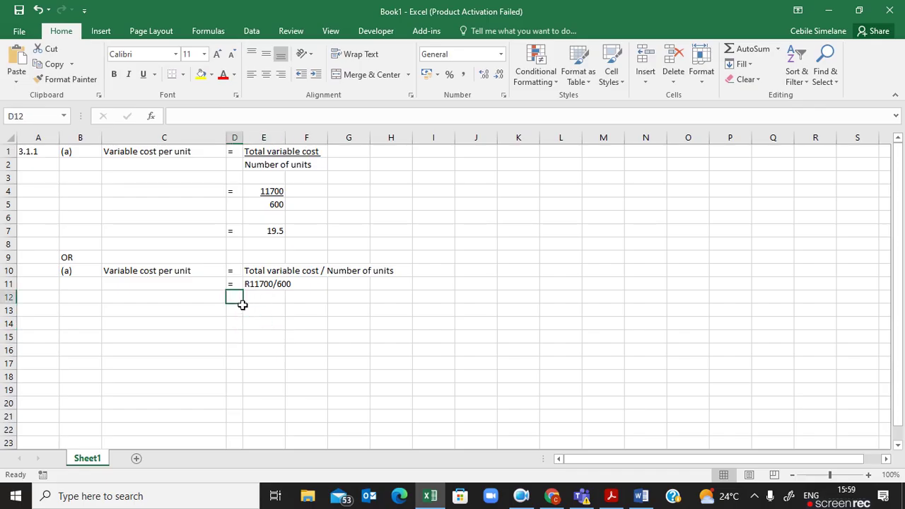
text(=)
key(Tab)
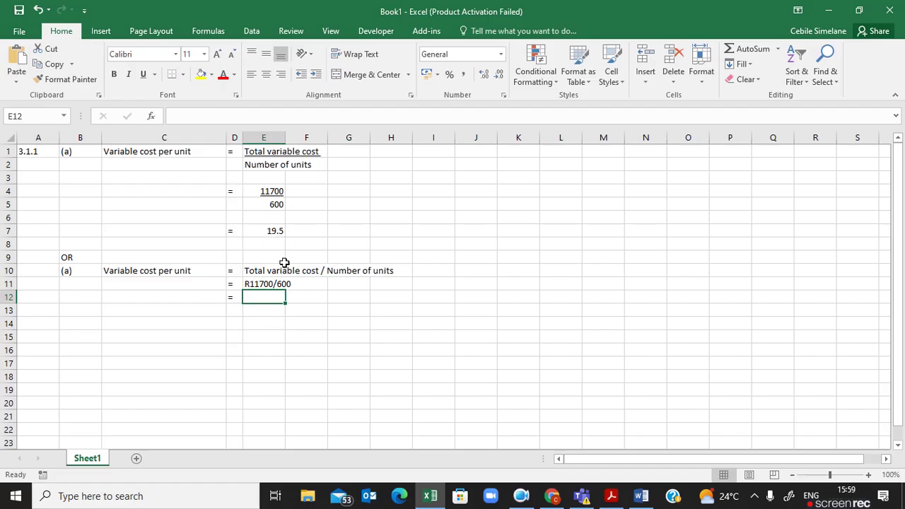
text(=)
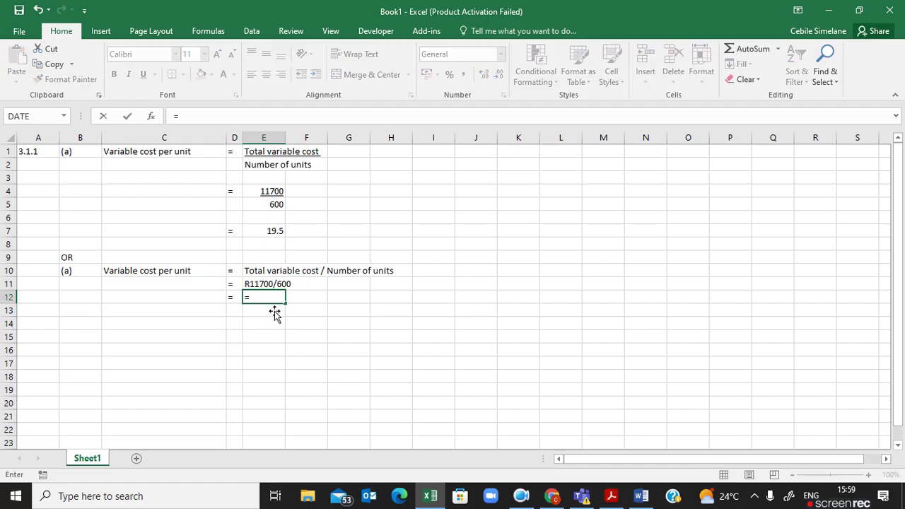
text(11700/600)
key(Return)
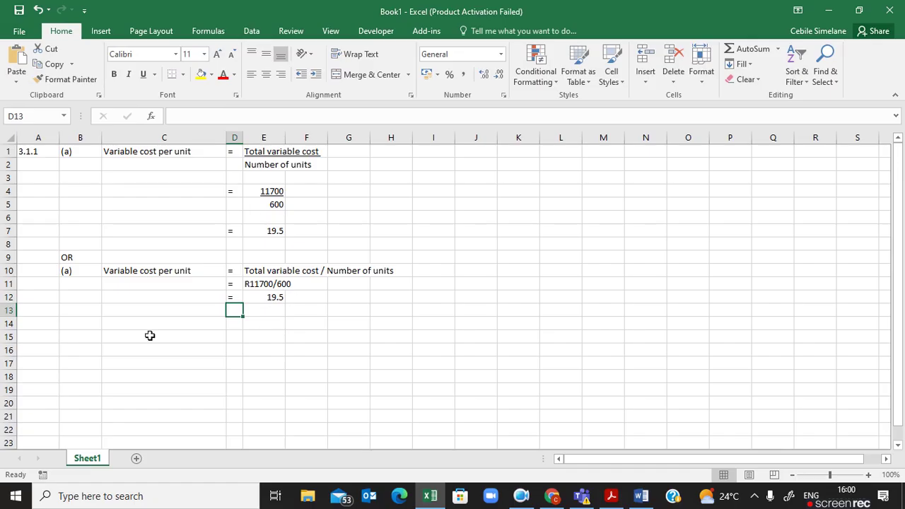
click(85, 340)
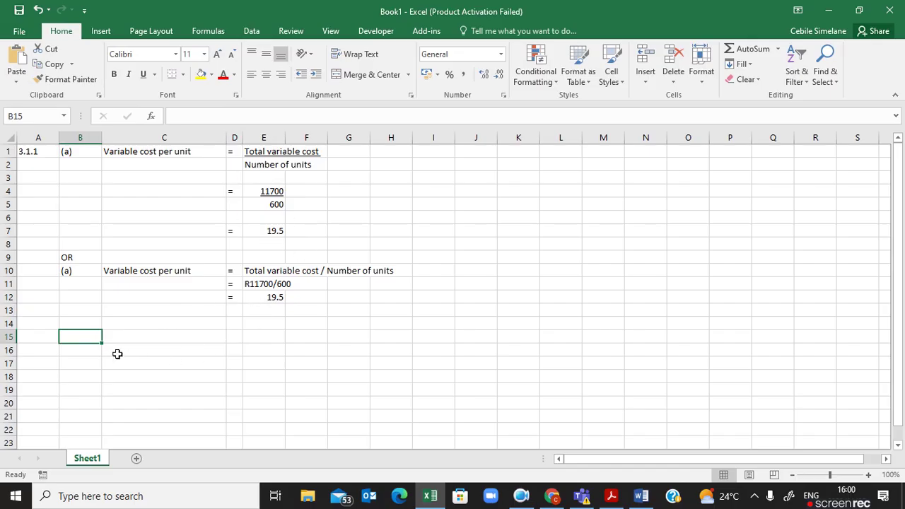
Label B14 as (b) and C14 as Marginal Income
click(82, 329)
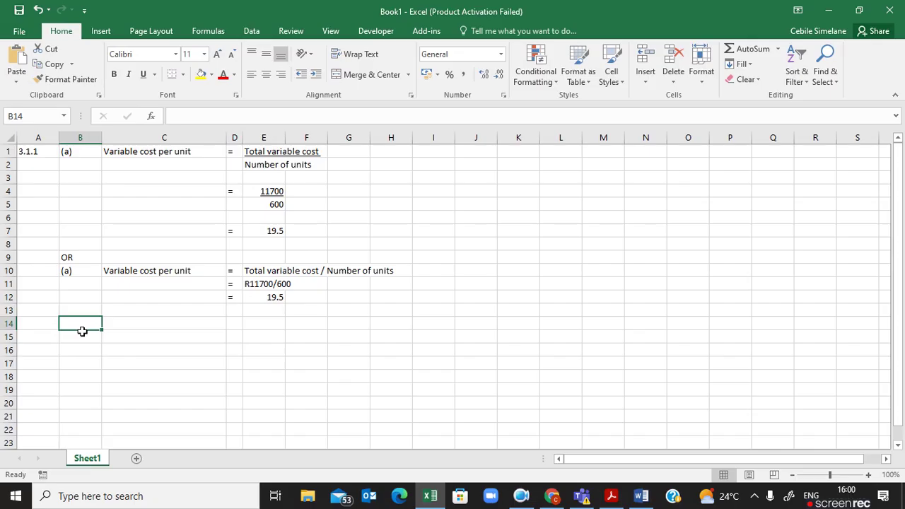
text((B)
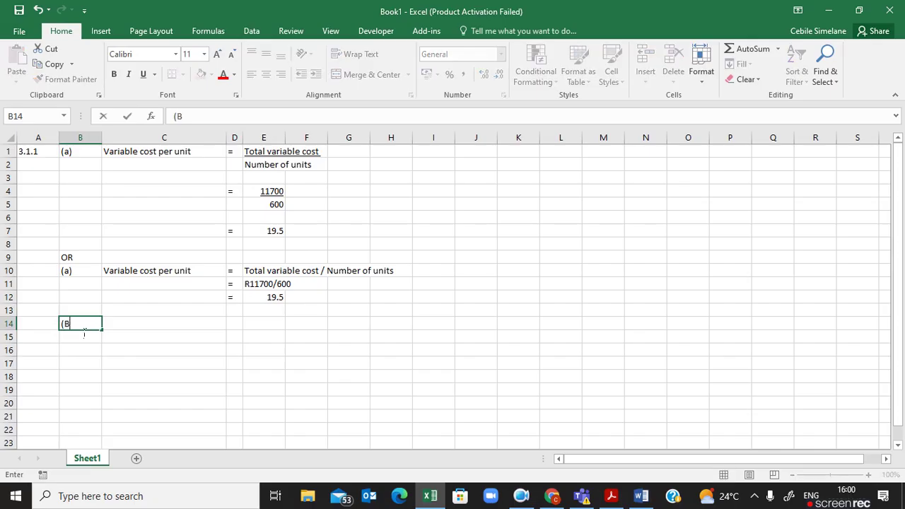
text())
key(BackSpace)
key(BackSpace)
text(b))
key(Tab)
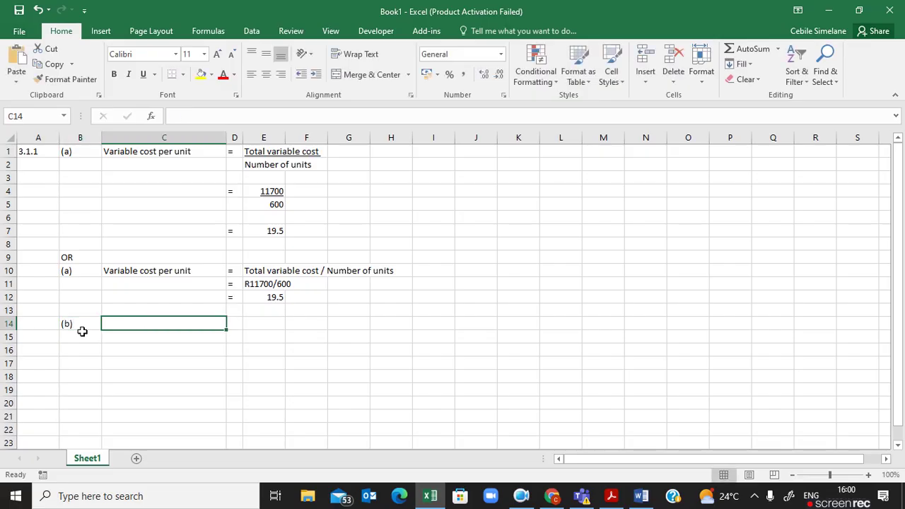
text(Margina)
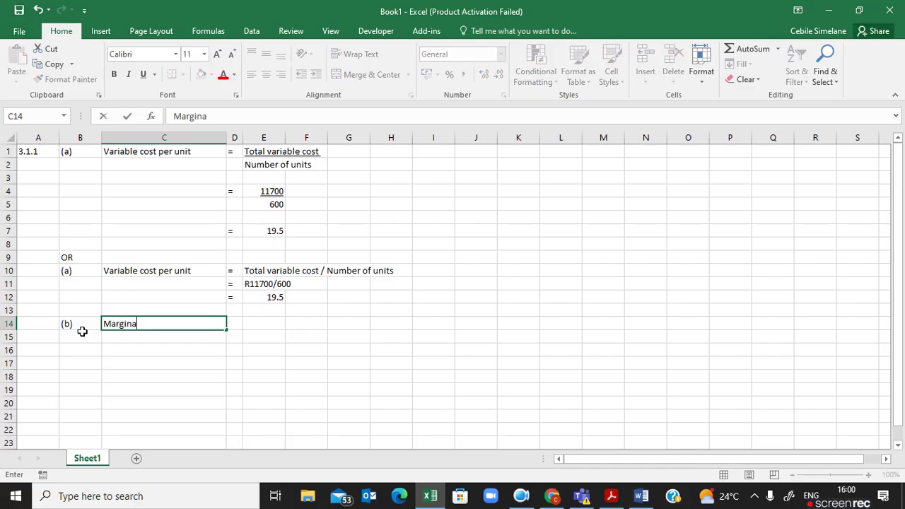
text(l Income)
key(Tab)
Enter = in D14 and 'Selling price per unit - Variable cost per unit' in E14
text(=)
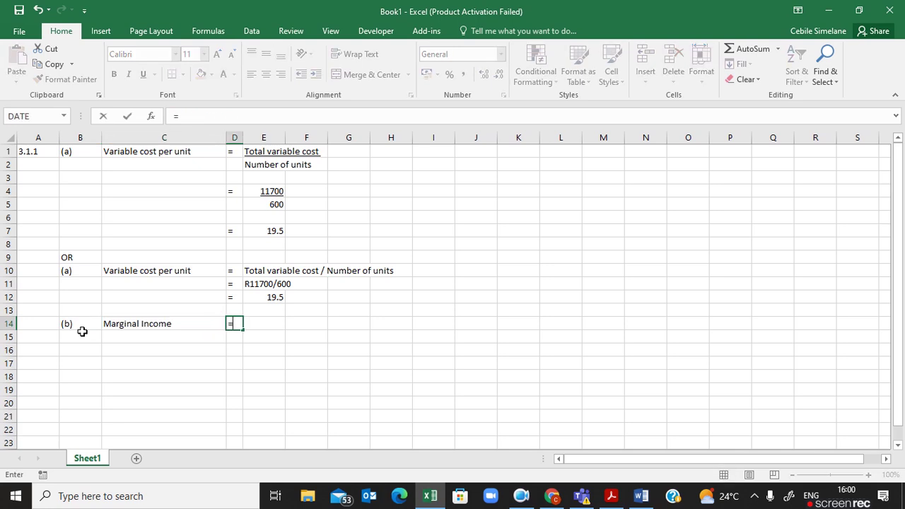
key(Tab)
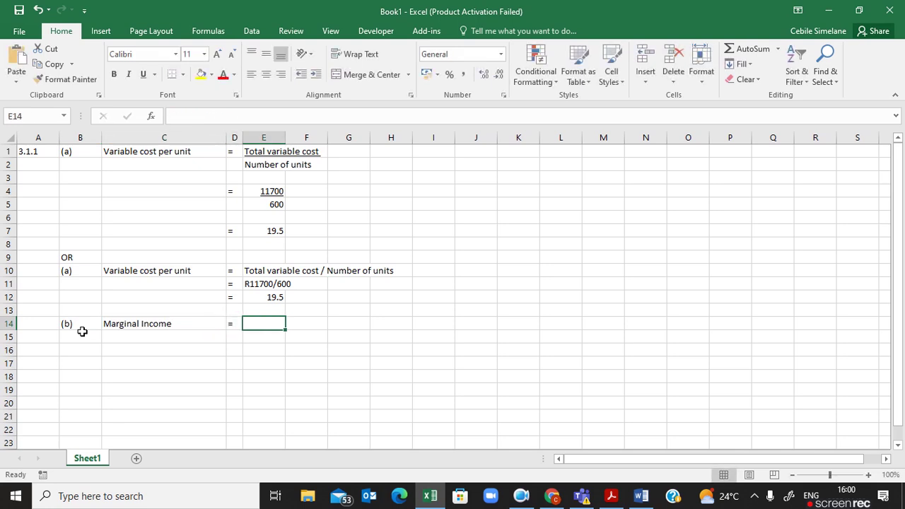
text(Selling p)
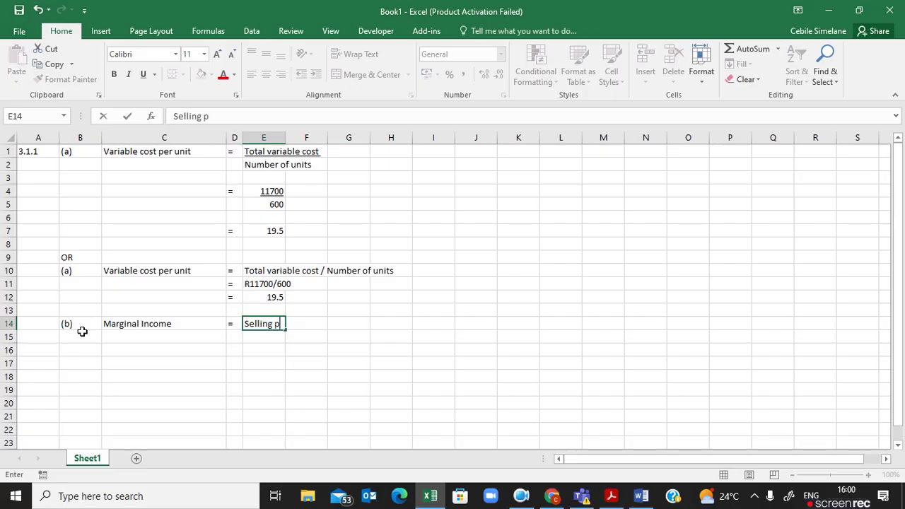
text(rice)
text( pr)
text(er unit)
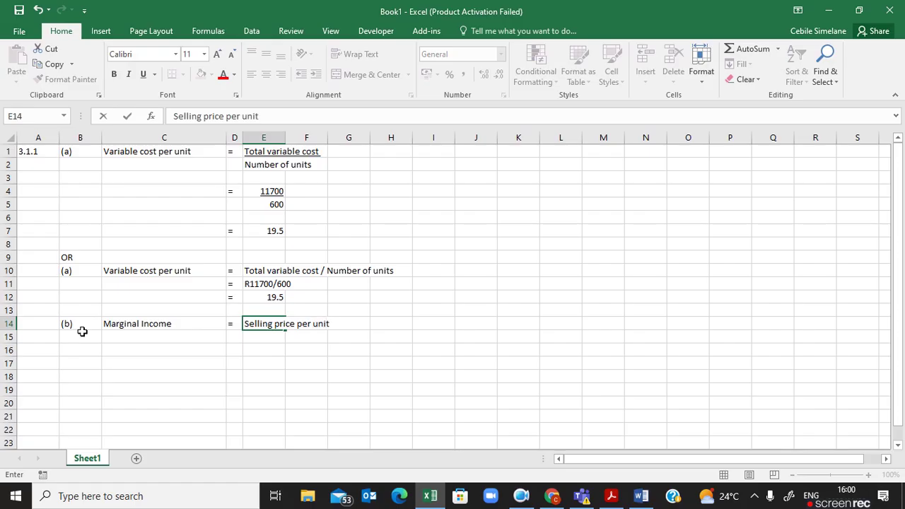
text( - Vara)
key(BackSpace)
text(iab;e)
key(BackSpace)
key(BackSpace)
text(le cos)
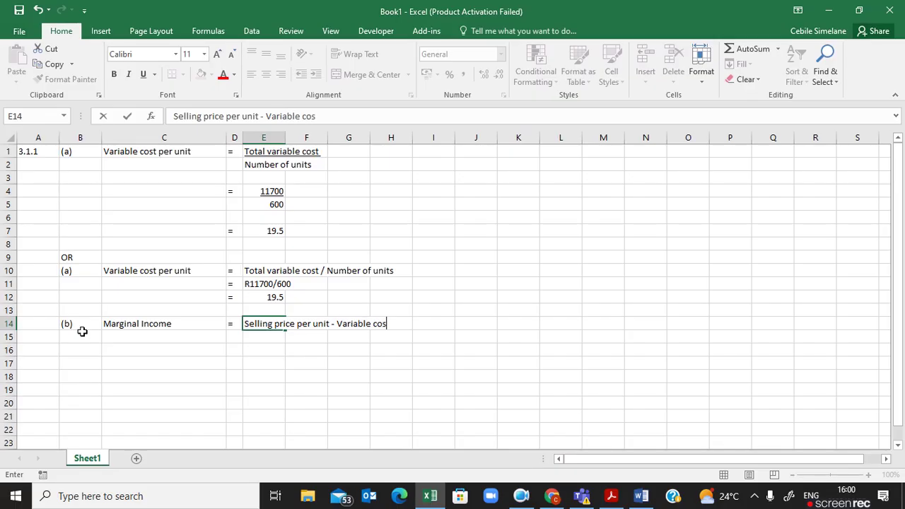
text(t per unit)
click(82, 332)
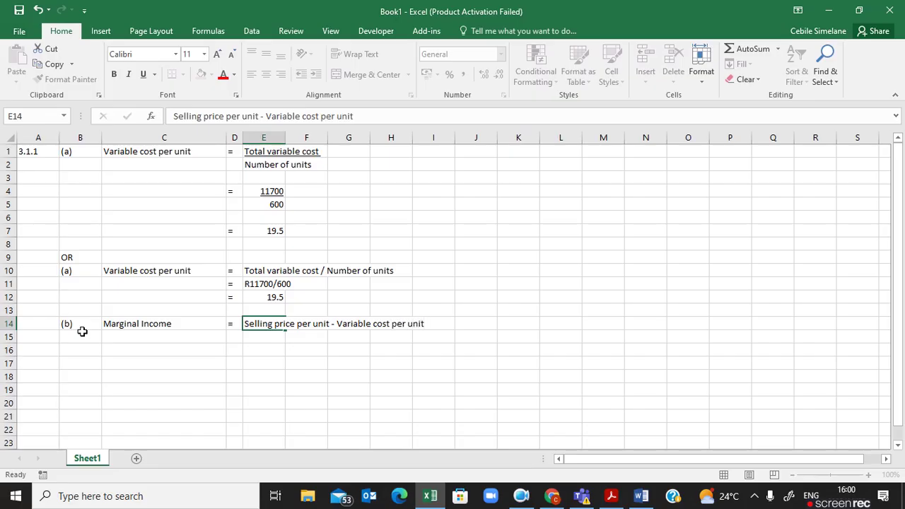
Enter = in D15 and the working R45 - R19.50 in E15
click(241, 340)
text('=)
key(Tab)
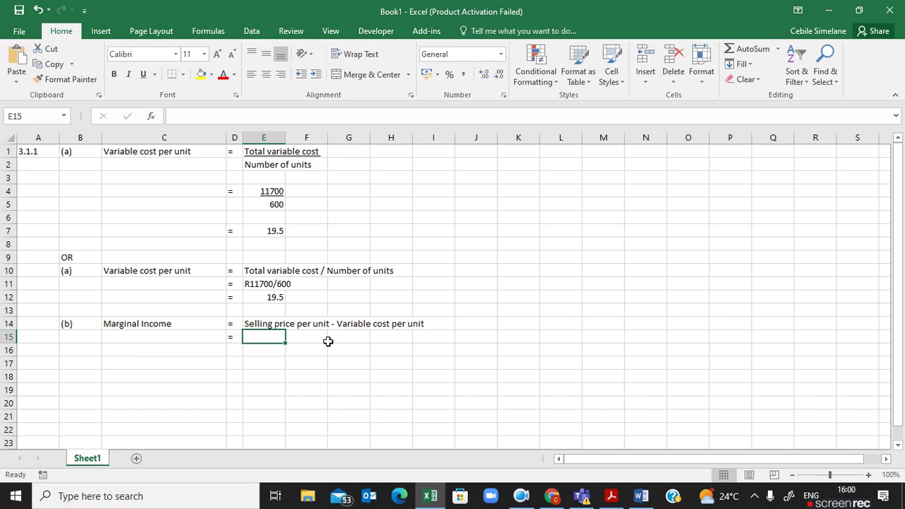
text(R45)
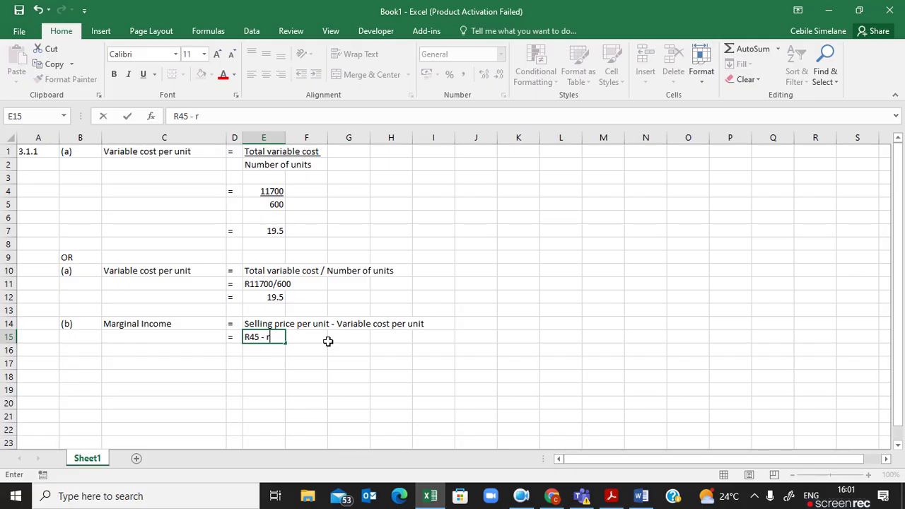
text( - R19.50)
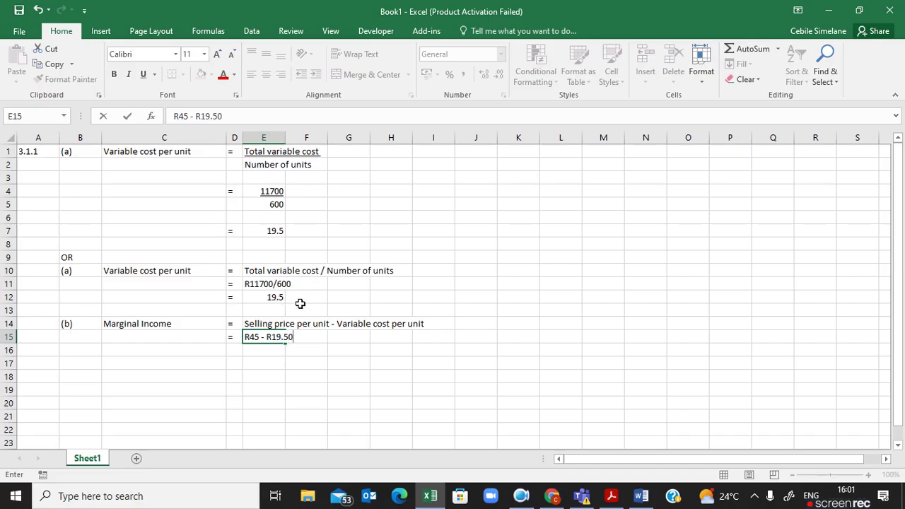
key(Return)
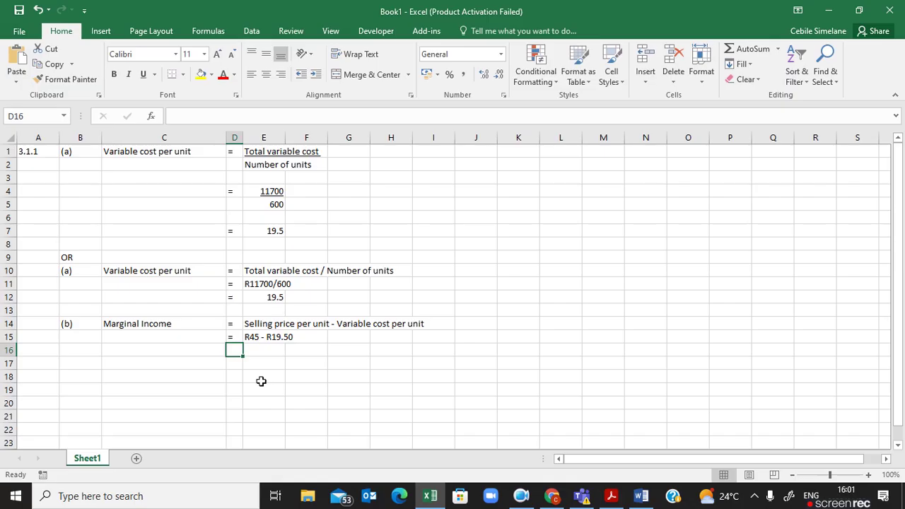
Enter = in D16 and the formula =45-19.50 in E16, giving 25.5
text(=)
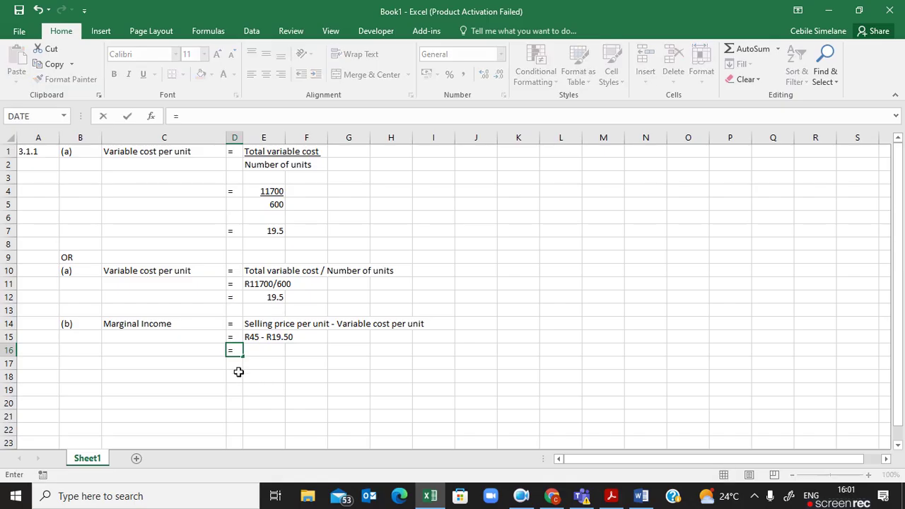
key(Tab)
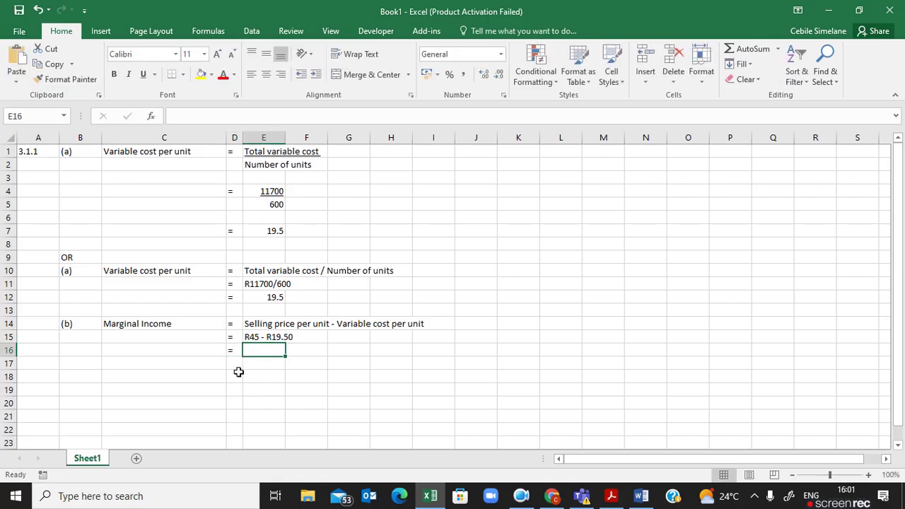
text(=4)
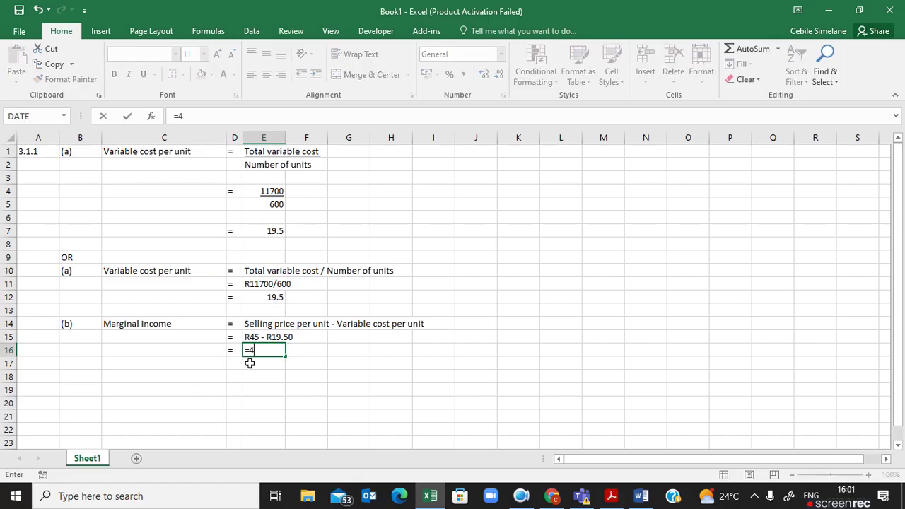
text(5)
text(-1950)
key(BackSpace)
key(BackSpace)
text(.50)
click(240, 364)
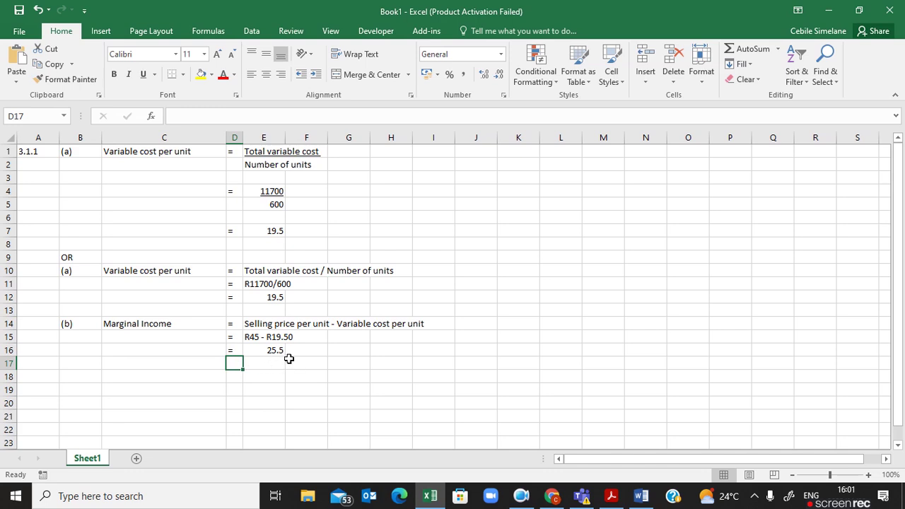
Label B18 '(c)', which autocorrects to ©, and C18 'Breakeven quantity'
click(83, 381)
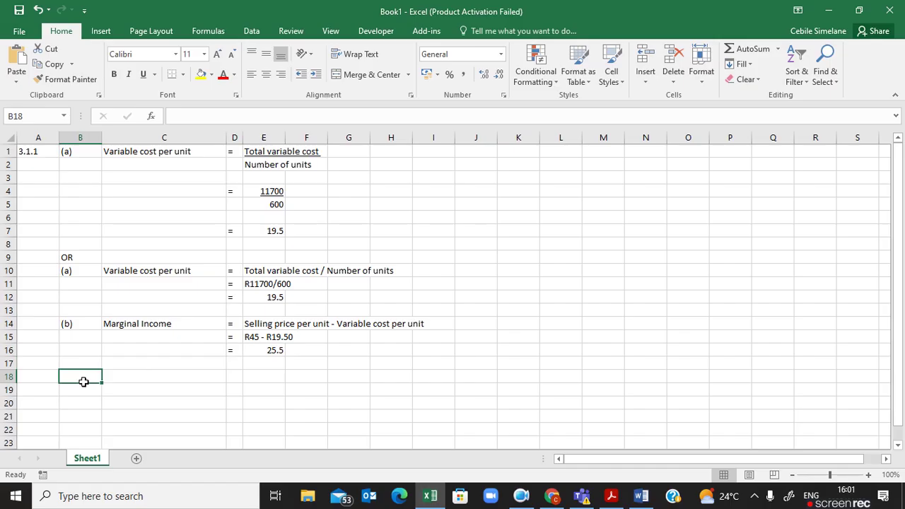
text(()
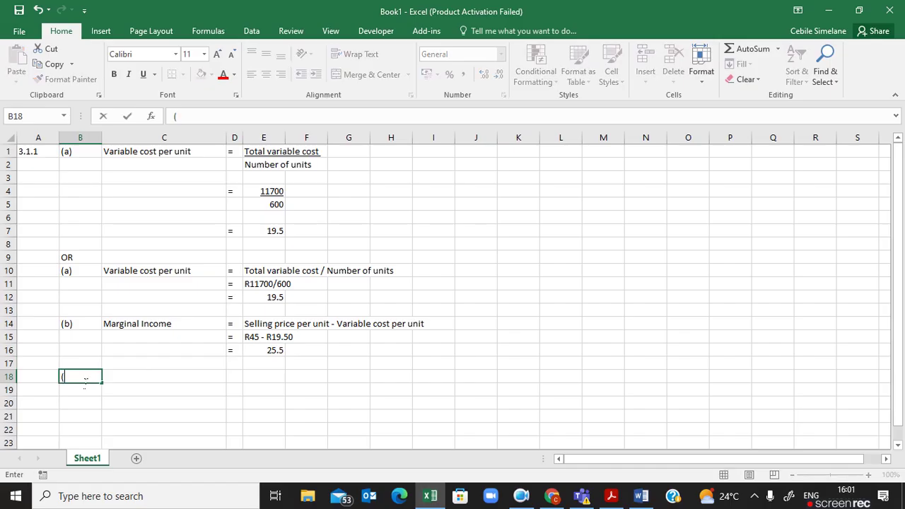
text(C)
key(BackSpace)
text(c))
key(Tab)
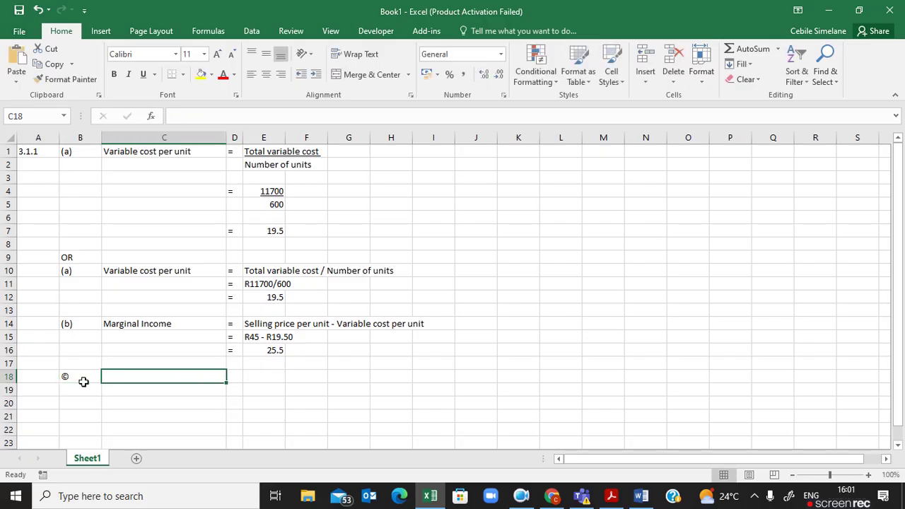
text(Break)
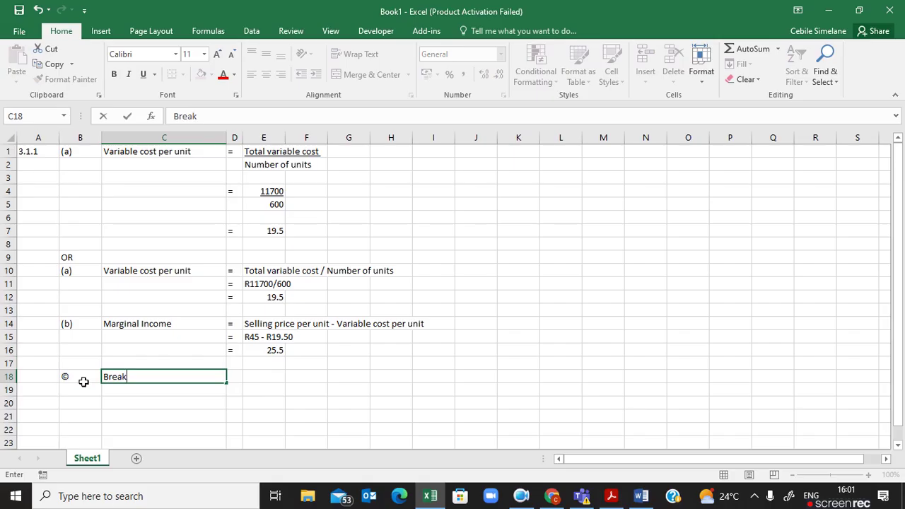
text(even quantity)
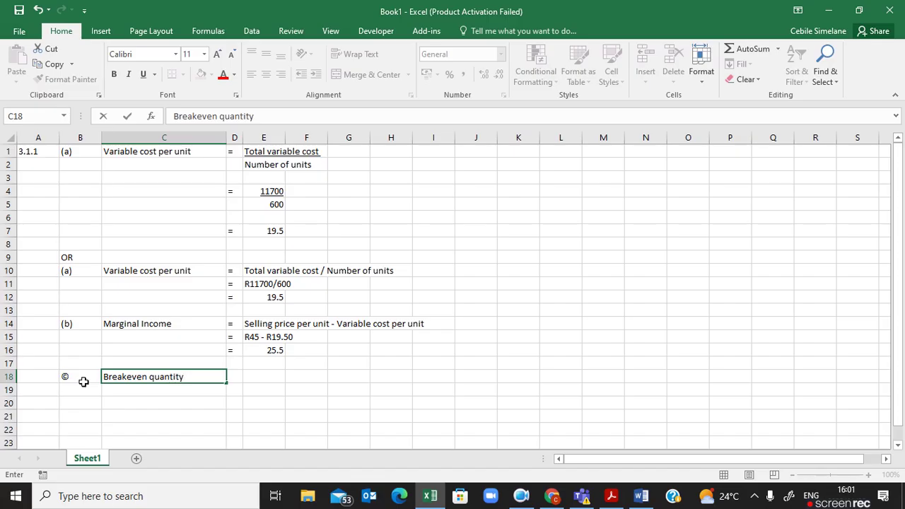
key(Tab)
Enter '=' in D18 and 'Total Fixed cost / Marginal income' in E18
text('=)
key(Tab)
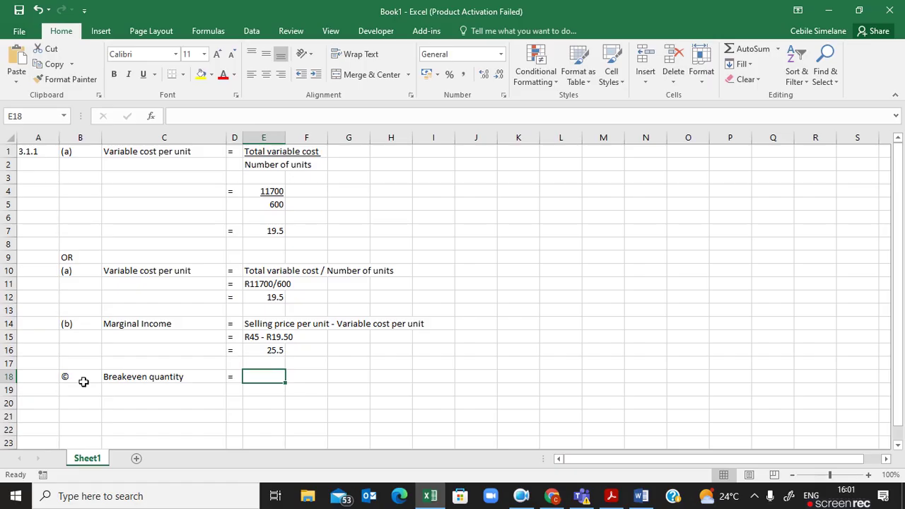
text(To)
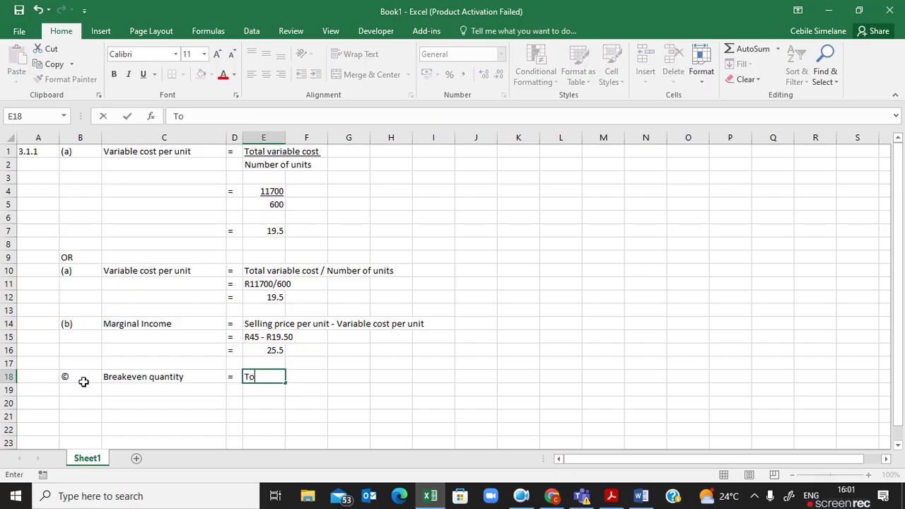
text(tal Fixed c)
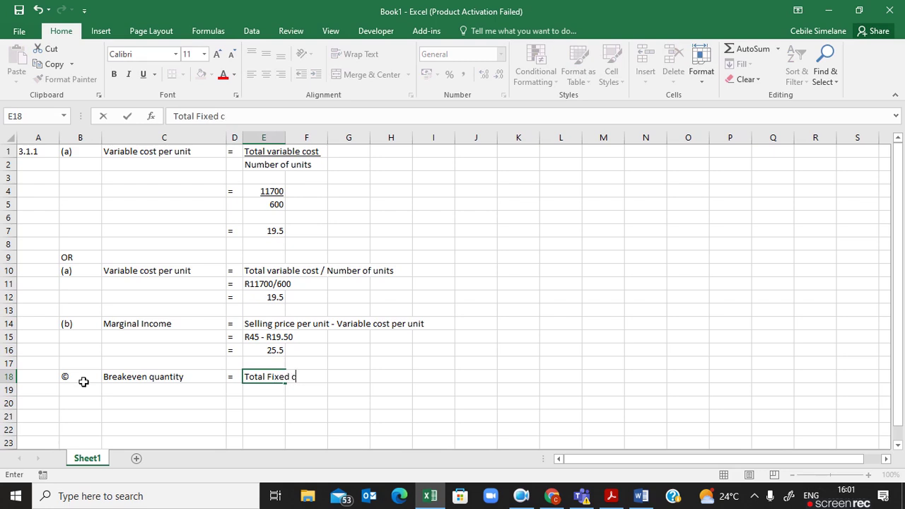
text(os)
text(t / Marginal)
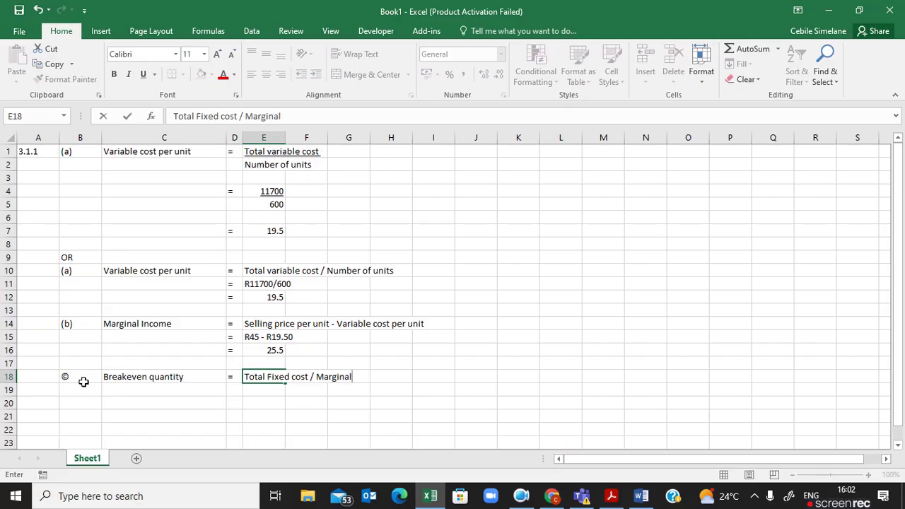
text( income per uni)
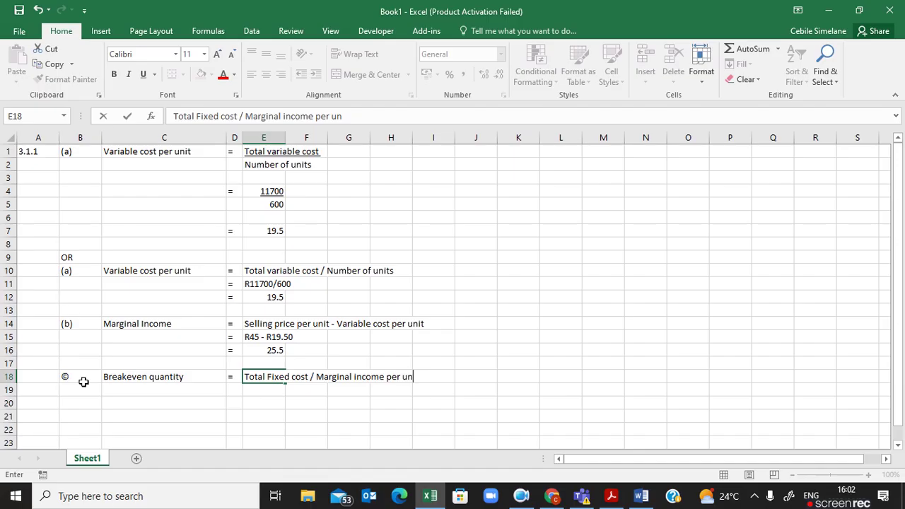
key(BackSpace)
key(BackSpace)
key(BackSpace)
key(BackSpace)
key(BackSpace)
key(BackSpace)
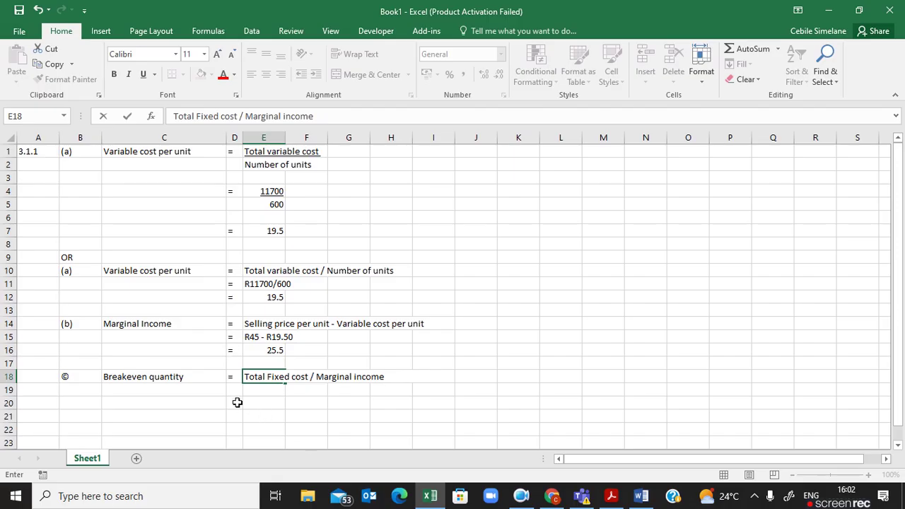
click(238, 402)
click(237, 394)
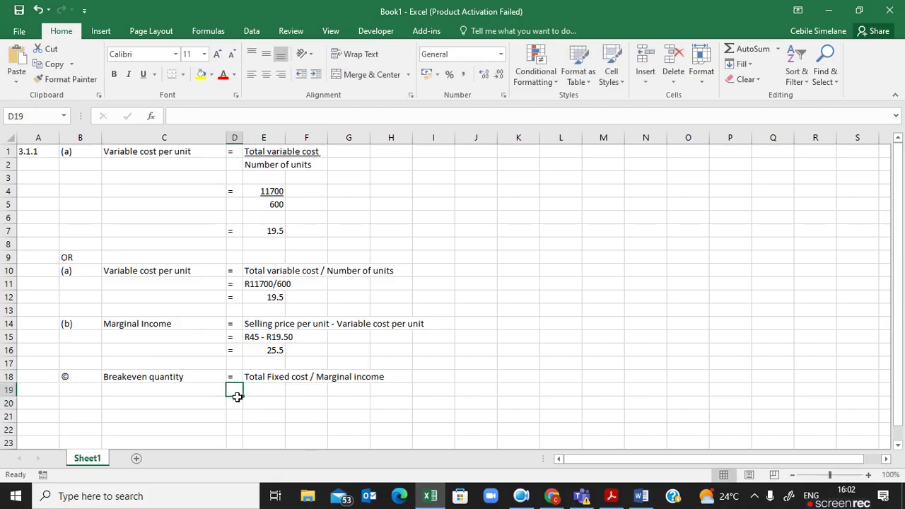
Write the working line '= R4500 / R25.50' across D19 and E19
text(=)
key(Tab)
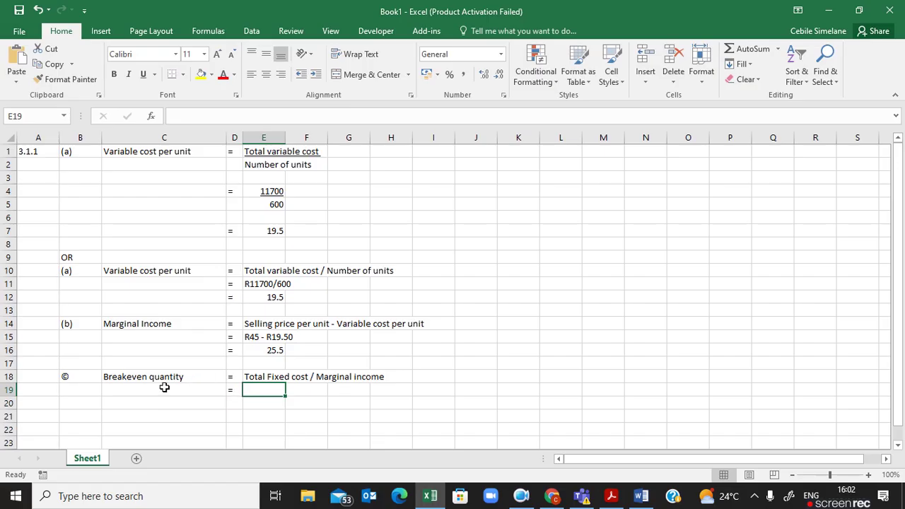
text(R4500)
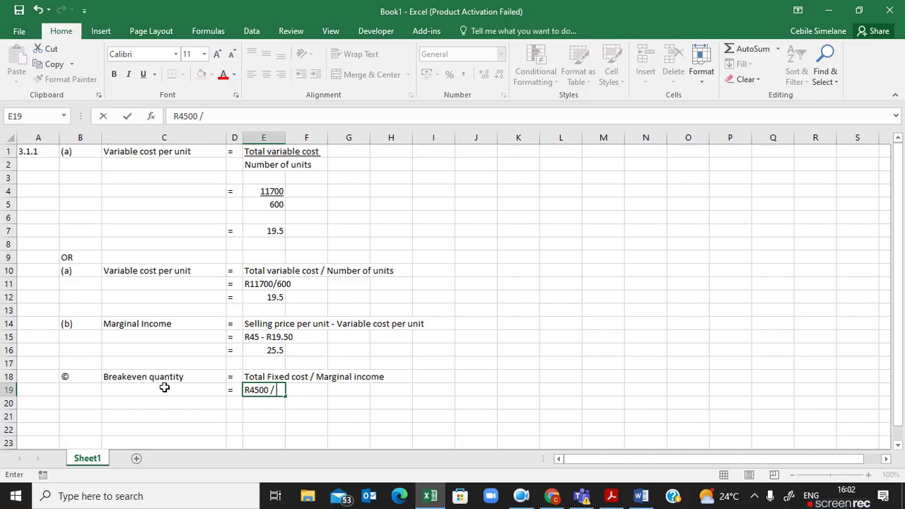
text(/ R25.50)
key(Return)
Put '=' in D20 and the formula =4500/25.50 in E20, giving 176.4706
key(Left)
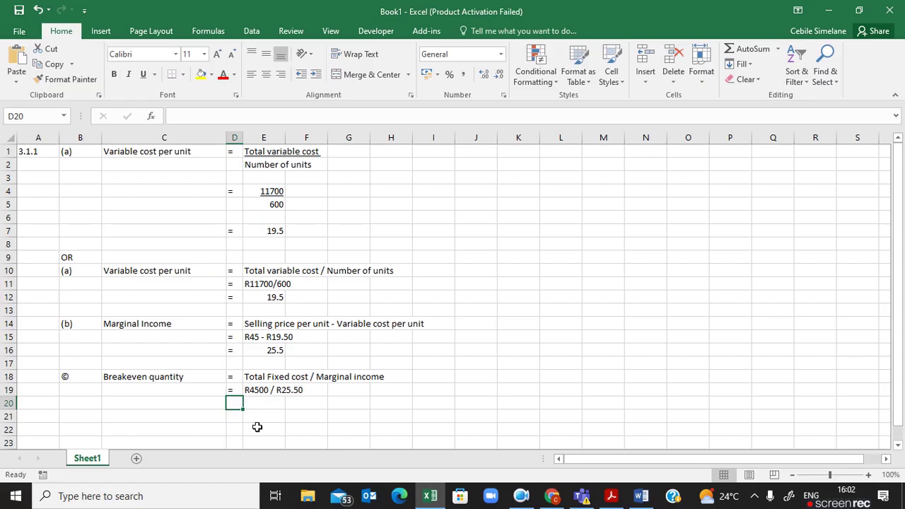
text(=)
key(Tab)
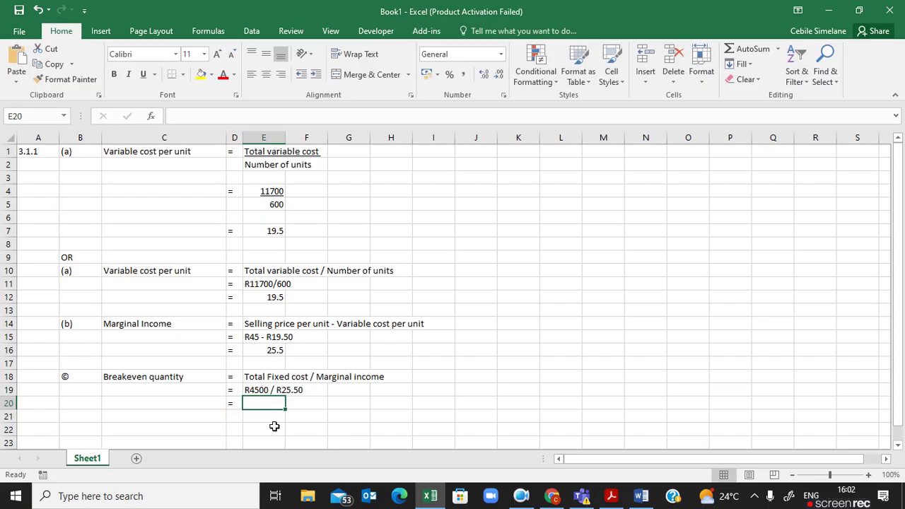
text(=4500)
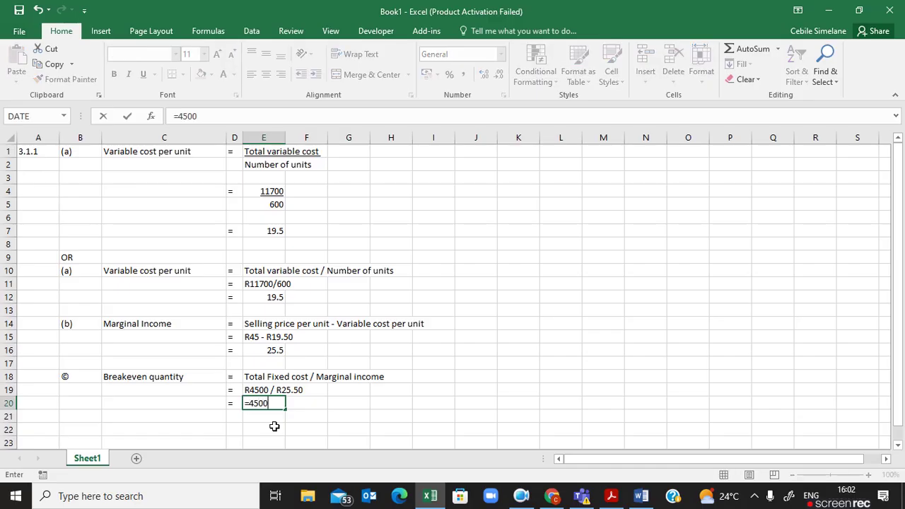
text(/25.50)
key(Return)
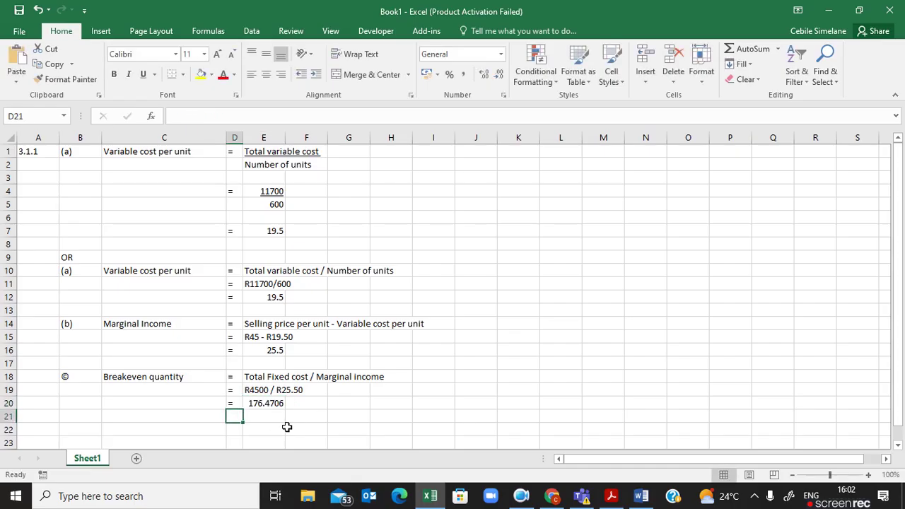
Give the 176.4706 breakeven result in E20 a yellow fill
click(264, 405)
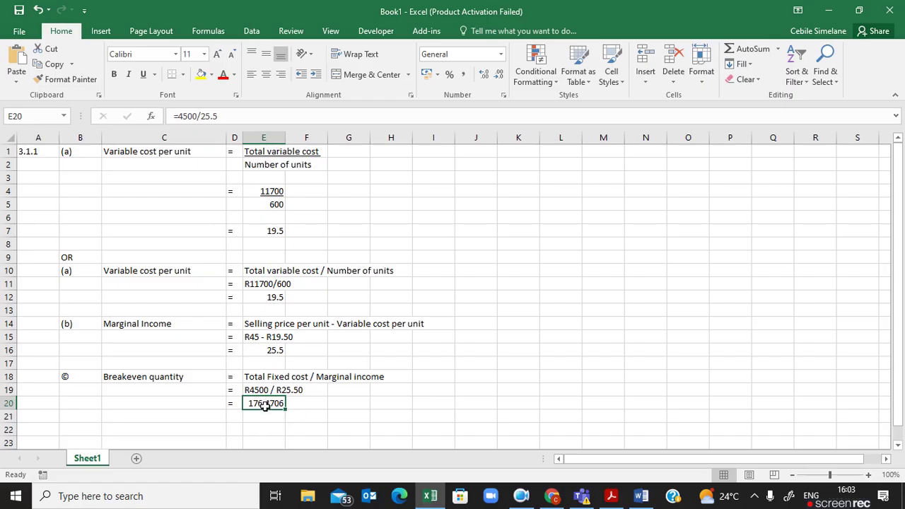
click(202, 74)
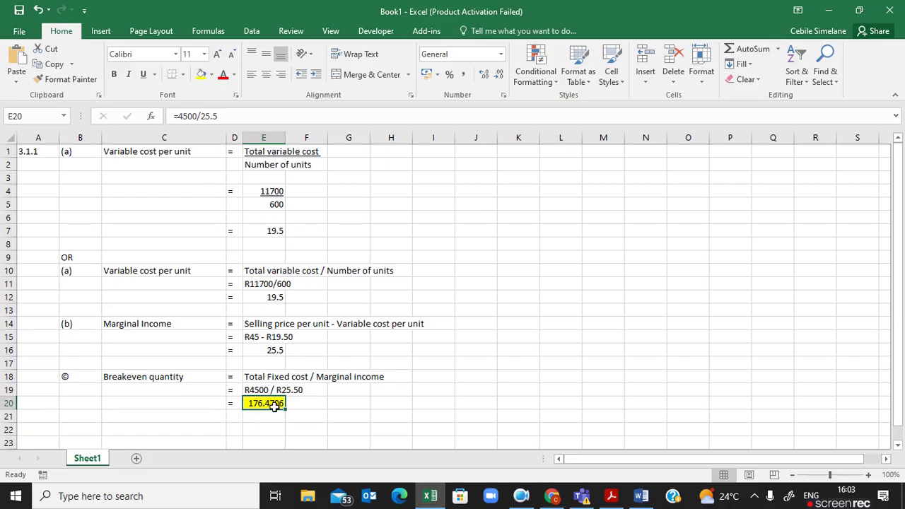
click(351, 409)
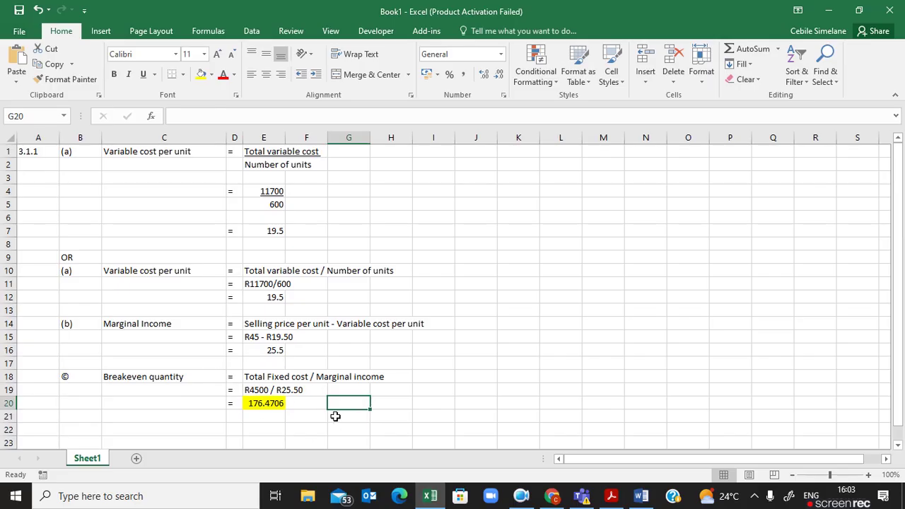
Enter =ROUNDUP(4500/25.50,0) in G20 so it shows 177
text(=)
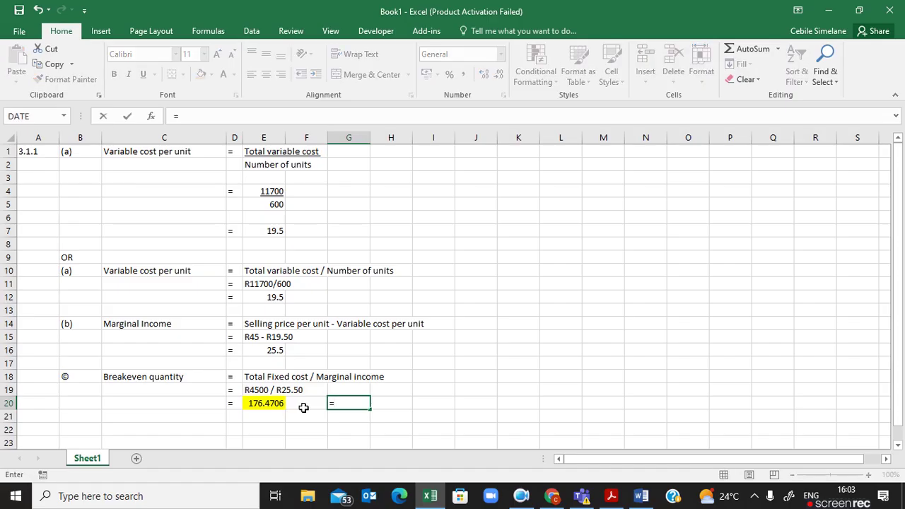
text(ROUNDU)
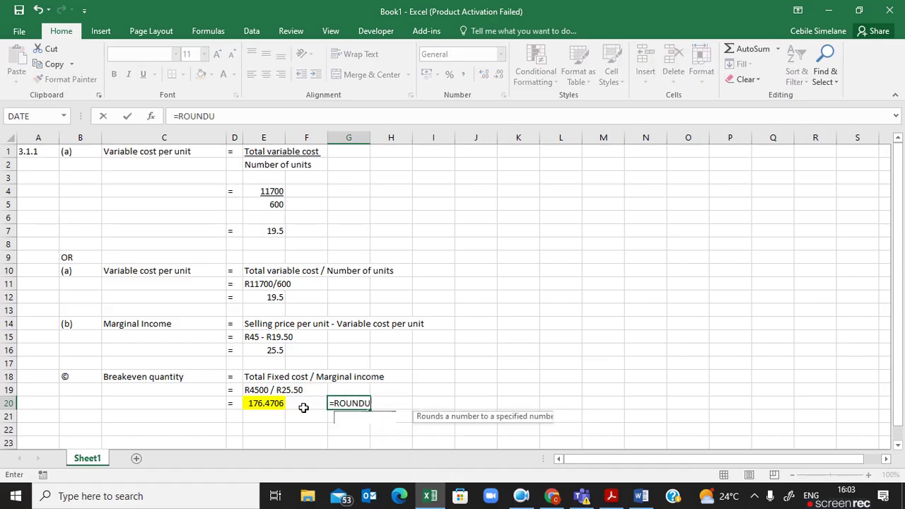
text(P)
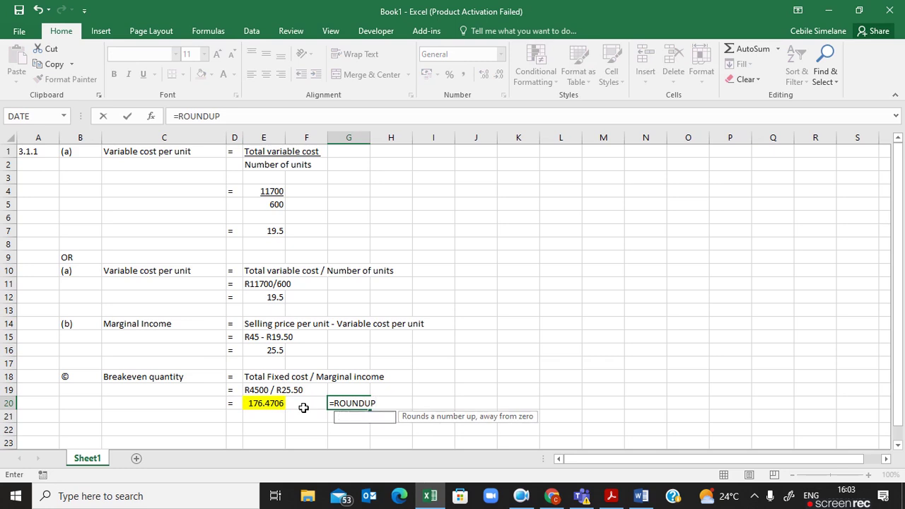
text(()
key(BackSpace)
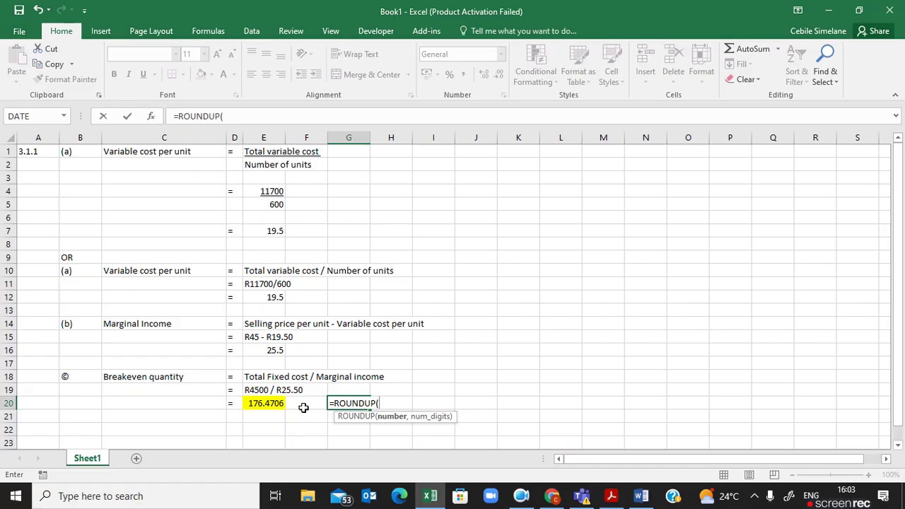
text((4500/25.5)
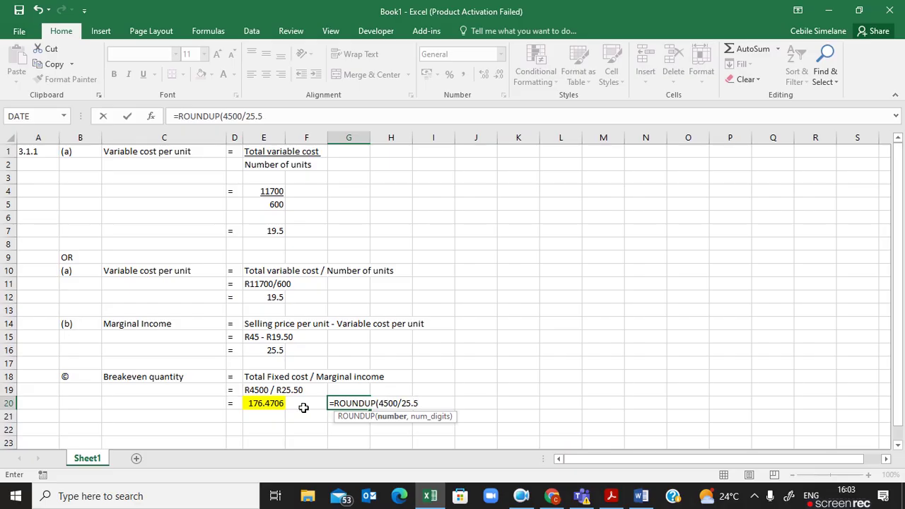
text(2)
key(BackSpace)
text(0,)
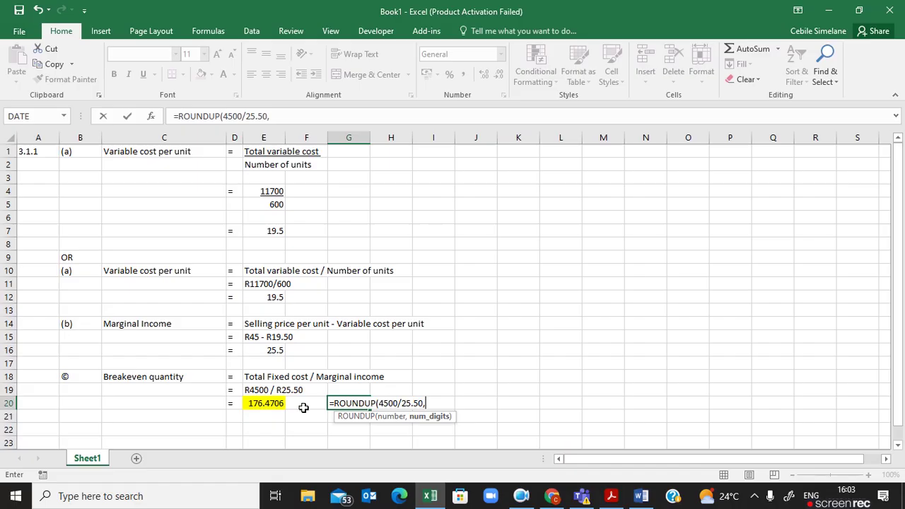
text(0)
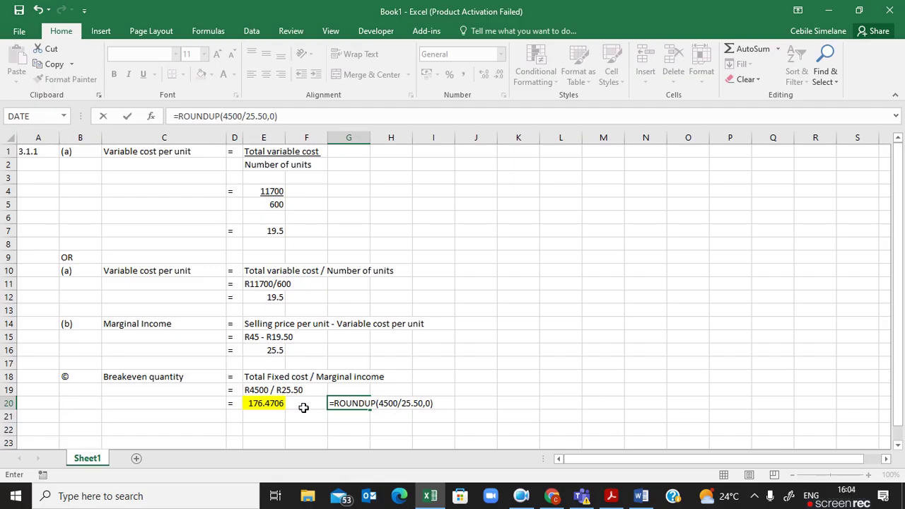
key(Return)
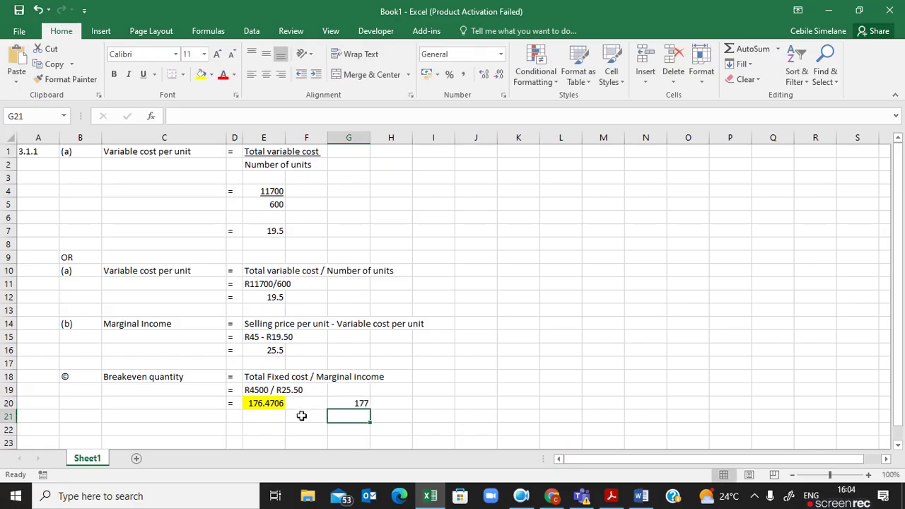
click(357, 405)
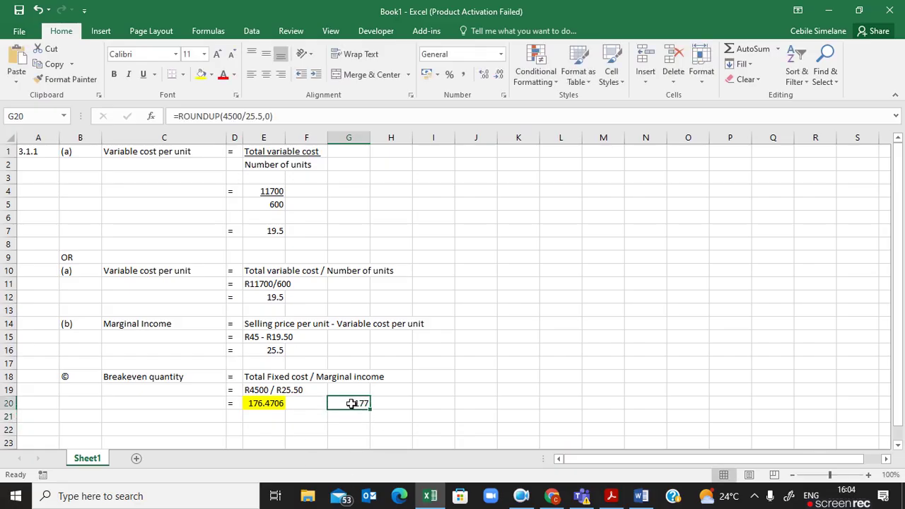
Bold the rounded breakeven answer 177 in G20
click(112, 76)
Apply Accounting format to E7, E12 and E16, showing R 19.50, R 19.50 and R 25.50
click(273, 230)
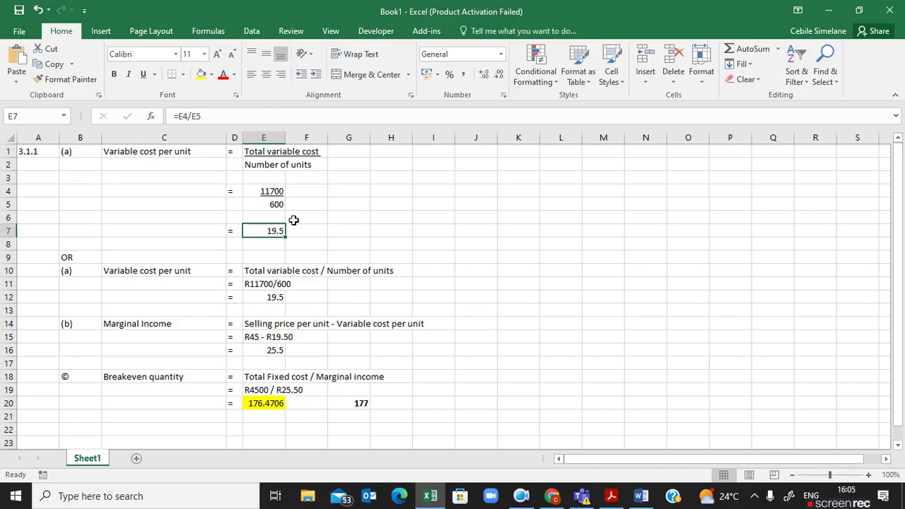
click(427, 74)
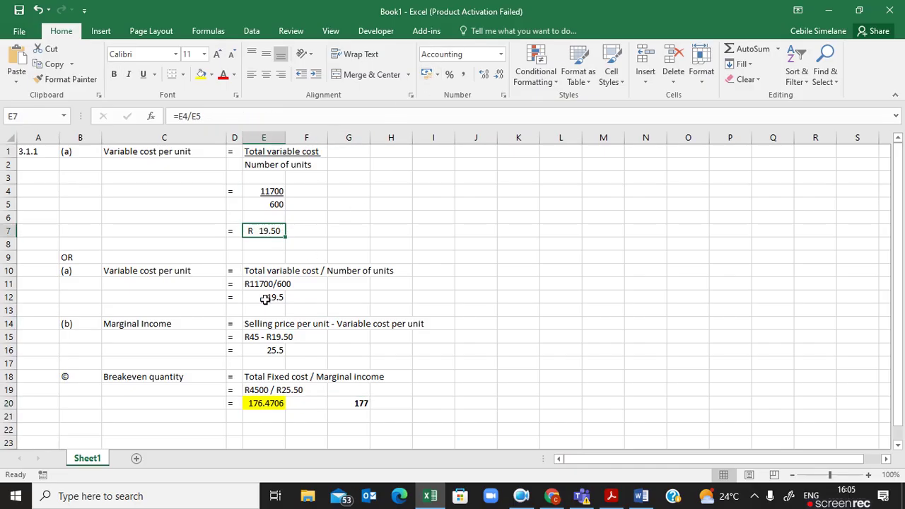
click(265, 297)
click(427, 74)
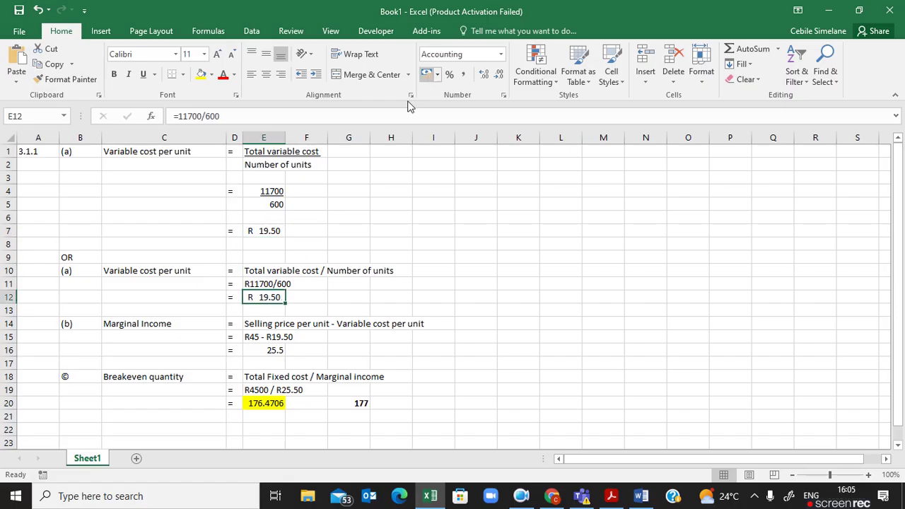
click(265, 349)
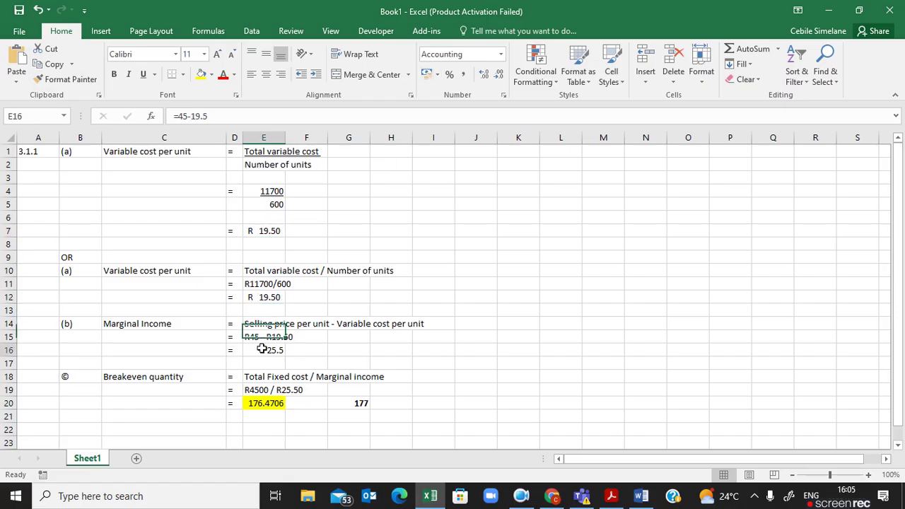
click(426, 74)
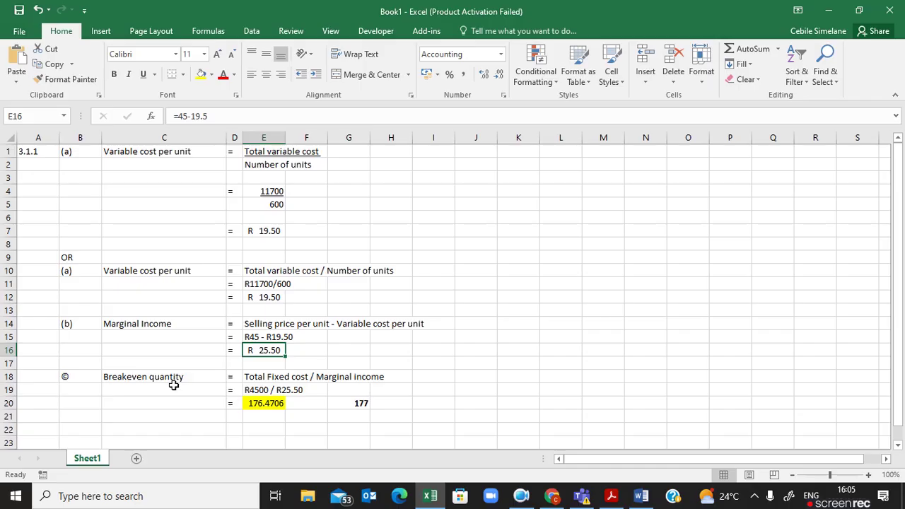
Create a page header with the identification number on the left and 'PRINTOUT 7' on the right
click(101, 31)
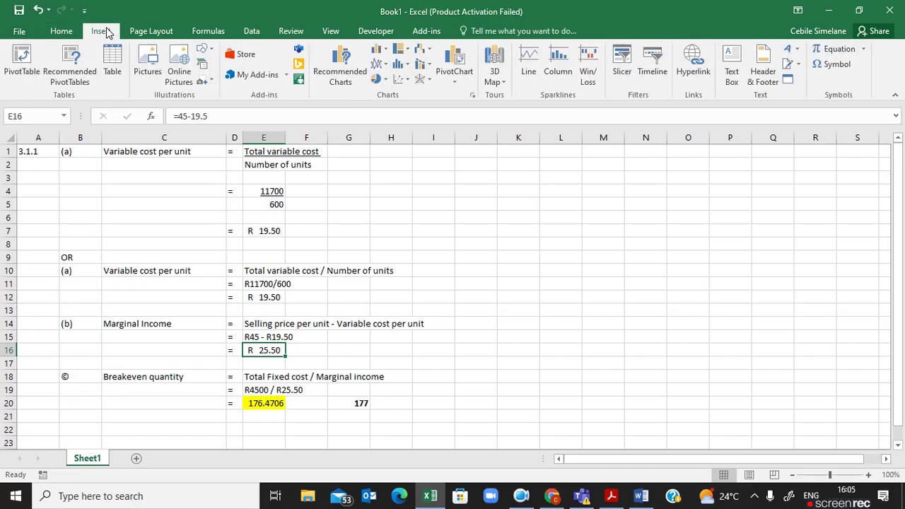
click(768, 82)
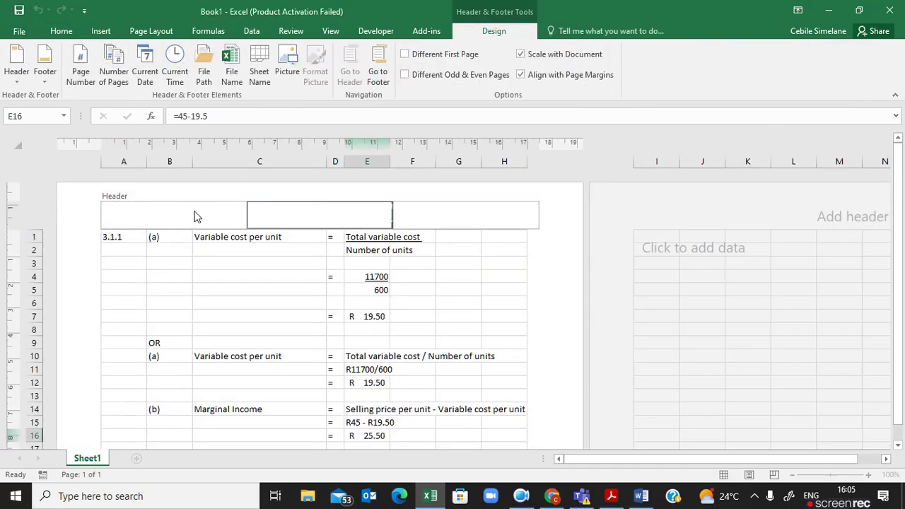
text(12345)
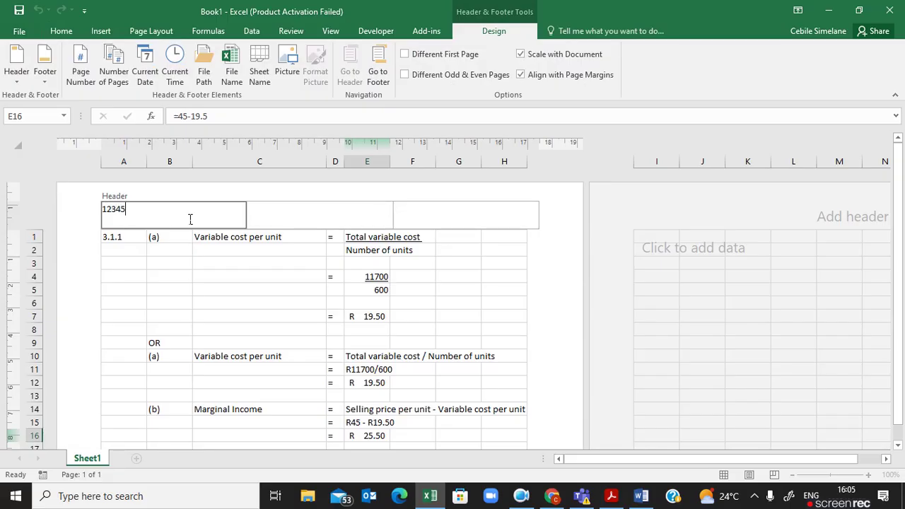
text(67890)
click(449, 220)
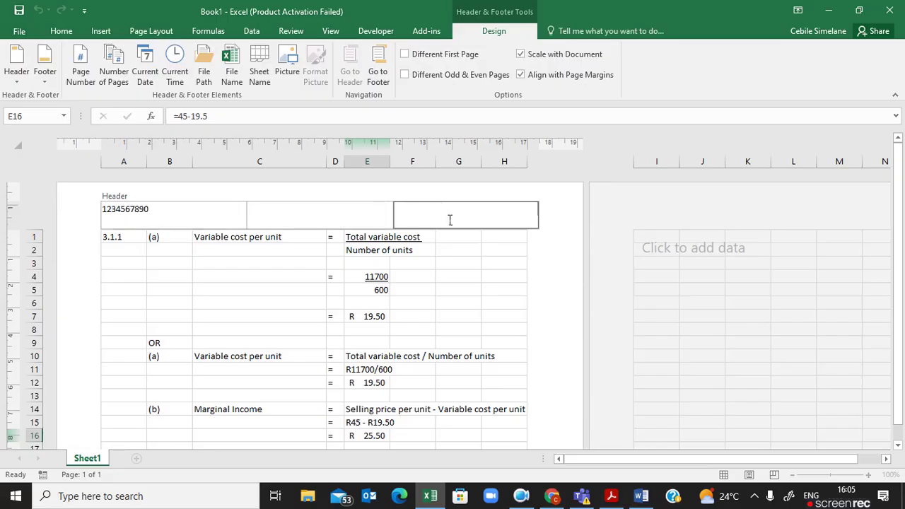
text(PRINTOUT)
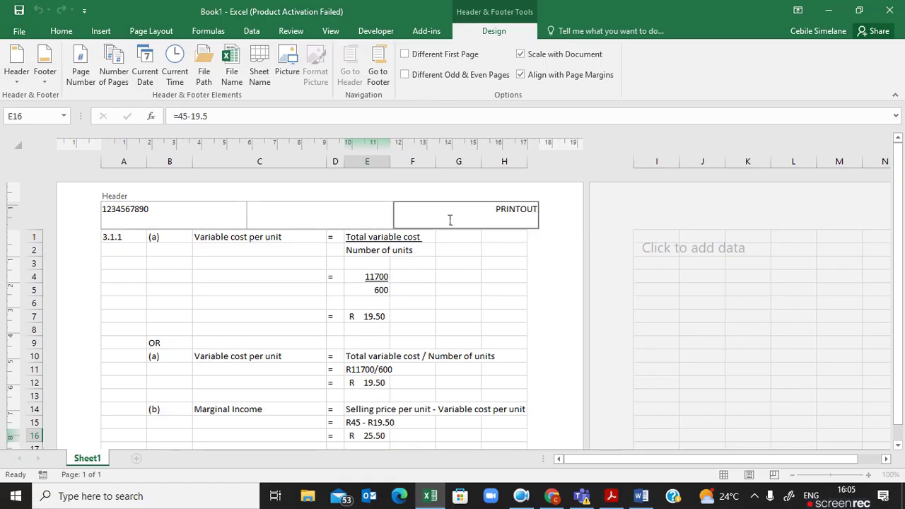
text( 7)
click(445, 306)
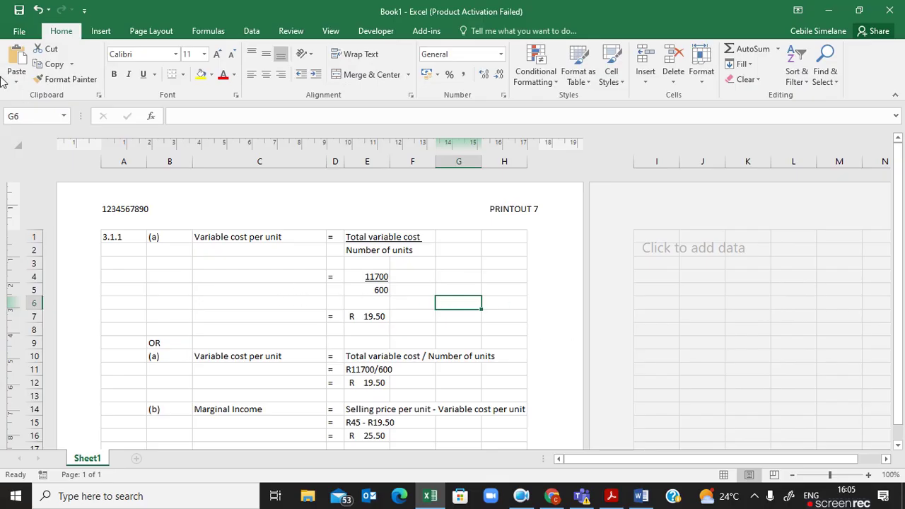
click(20, 31)
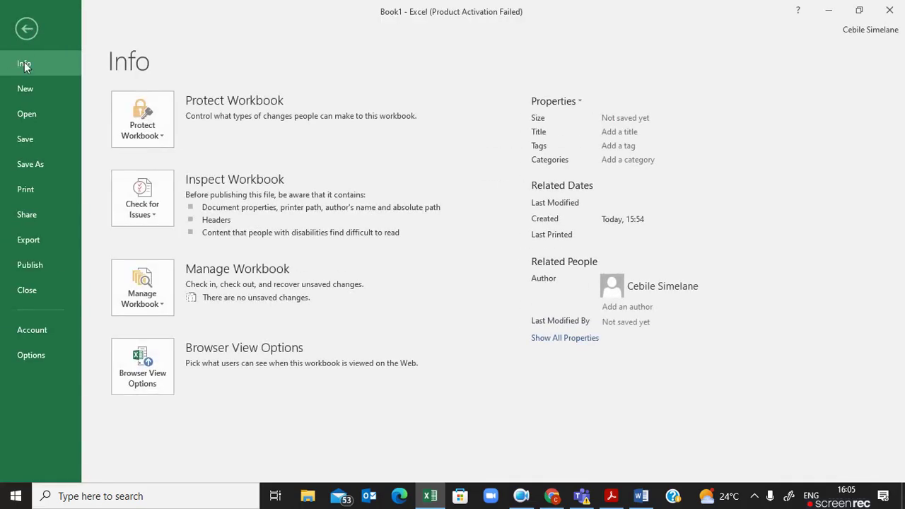
click(30, 190)
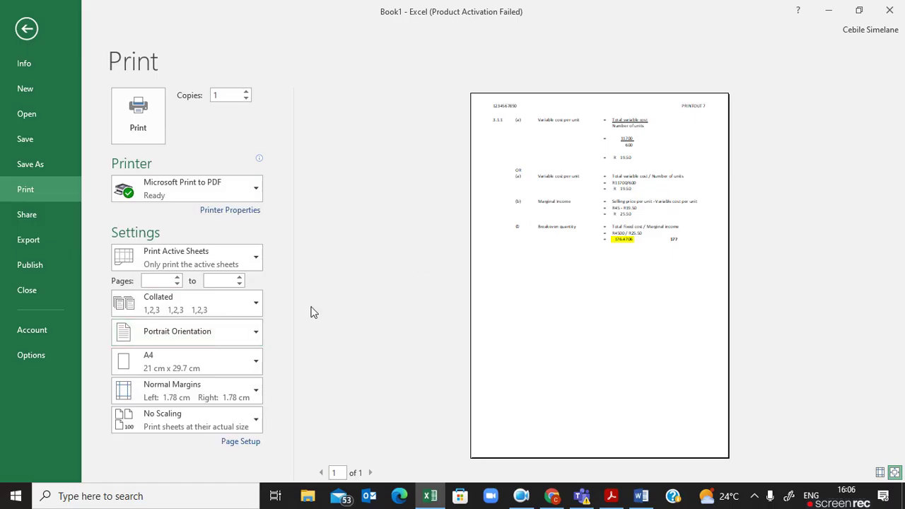
click(26, 28)
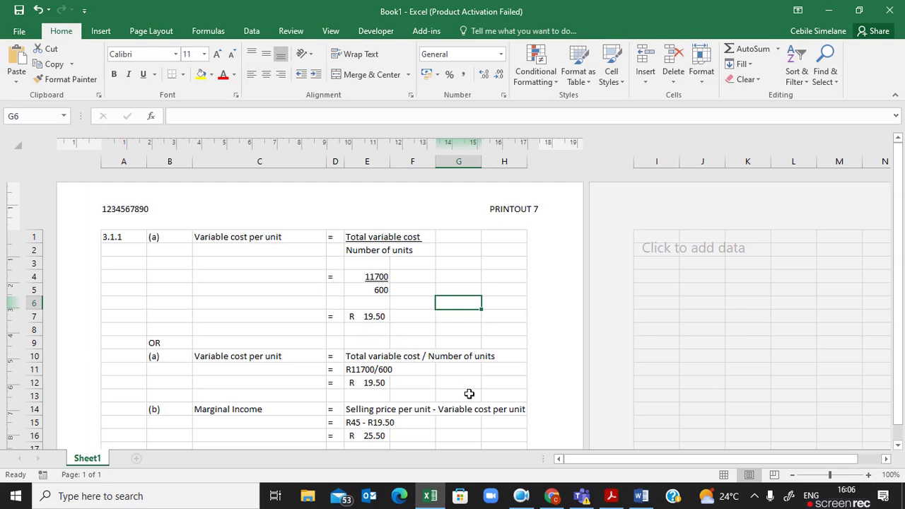
click(520, 497)
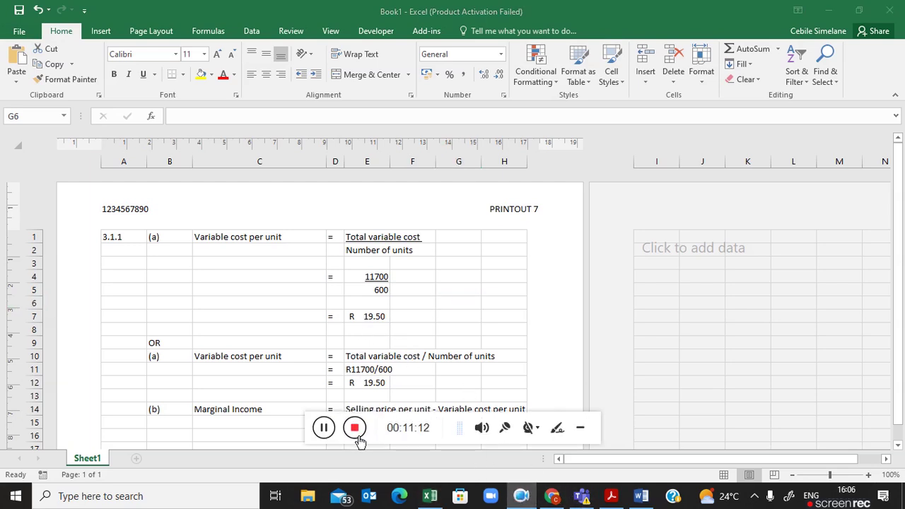